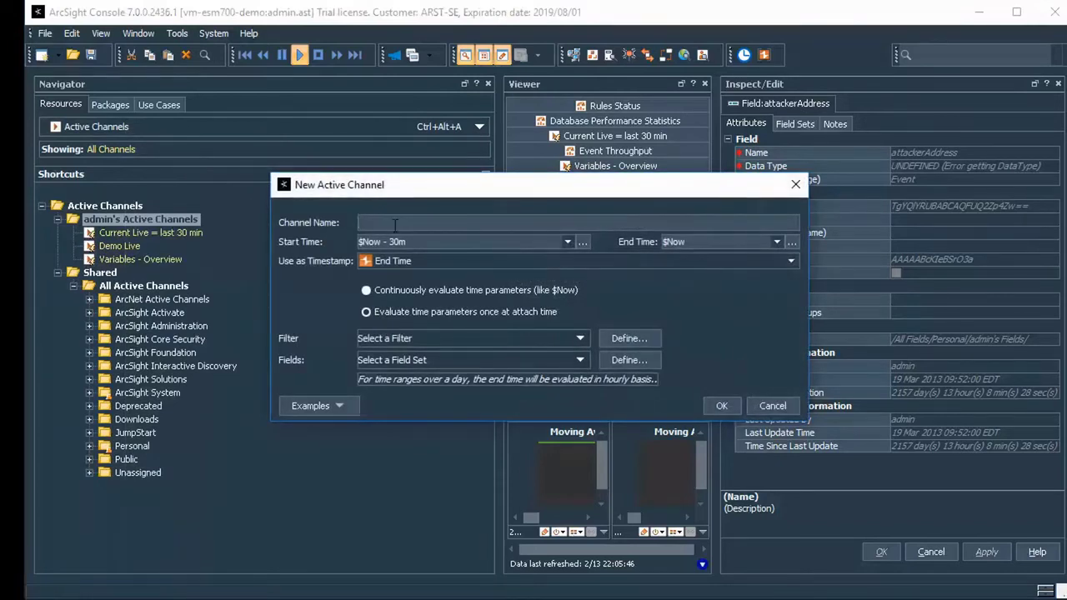
# Create an active channel named TimeDrift that uses Manager Receipt Time as timestamp and continuously evaluates its time parameters.
pyautogui.write('TimeDrift')
pyautogui.click(426, 262)
pyautogui.click(408, 289)
pyautogui.click(403, 312)
pyautogui.click(721, 406)
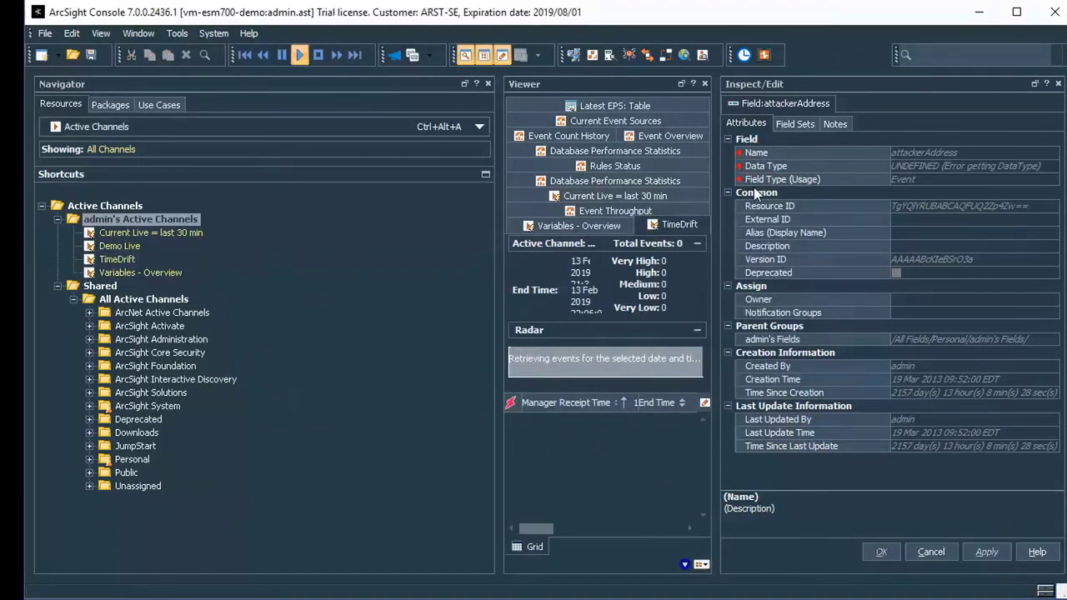
# Hide the viewer, close the attackerAddress field editor and open the TimeDrift active channel for editing.
pyautogui.hotkey('ctrl', '2')
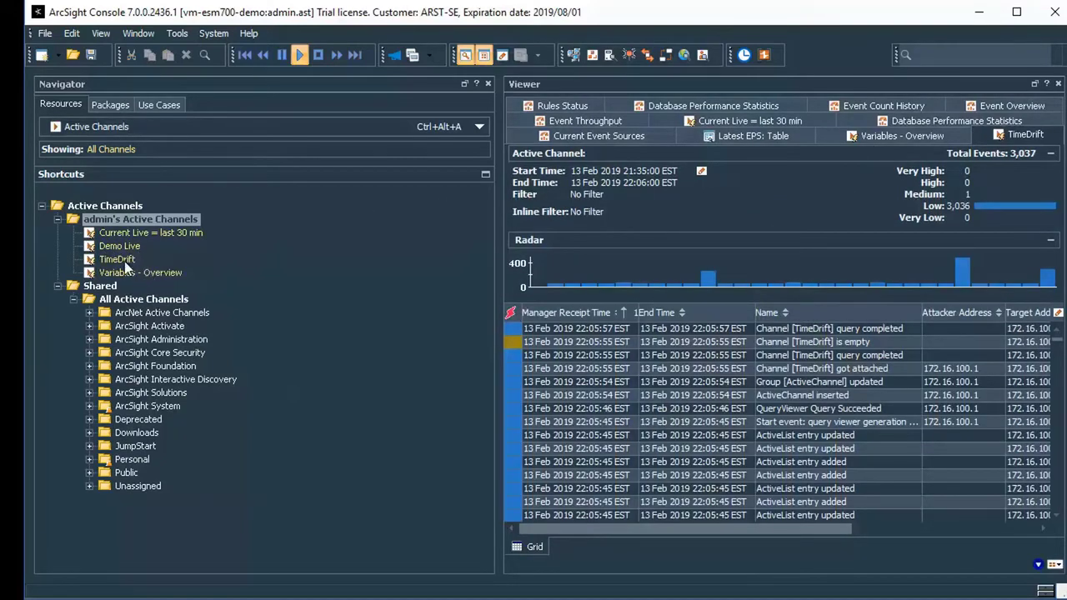
pyautogui.click(124, 260)
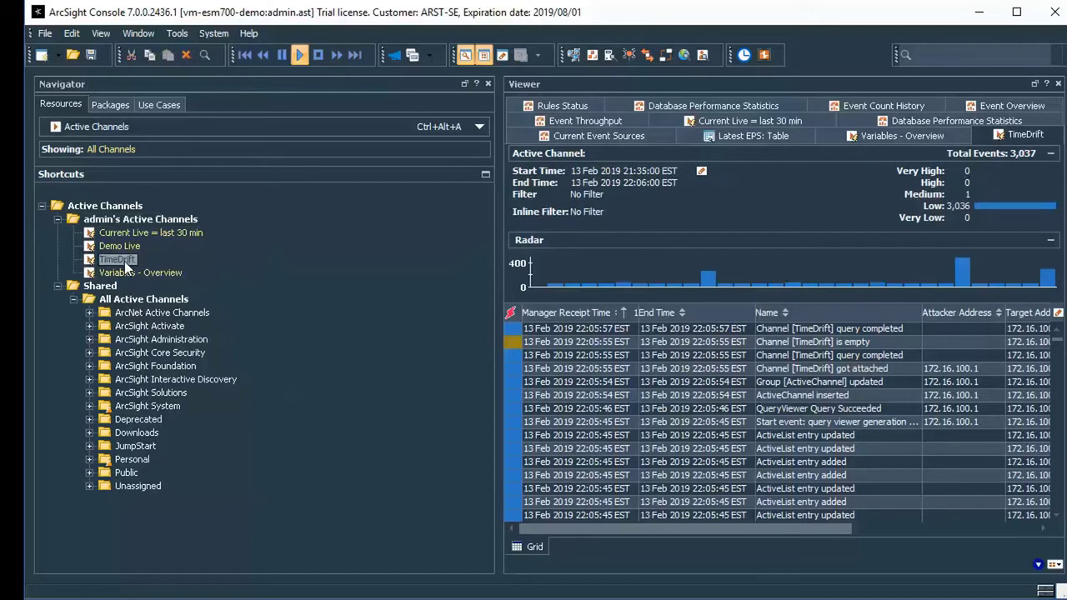
pyautogui.click(124, 261)
pyautogui.hotkey('ctrl', '2')
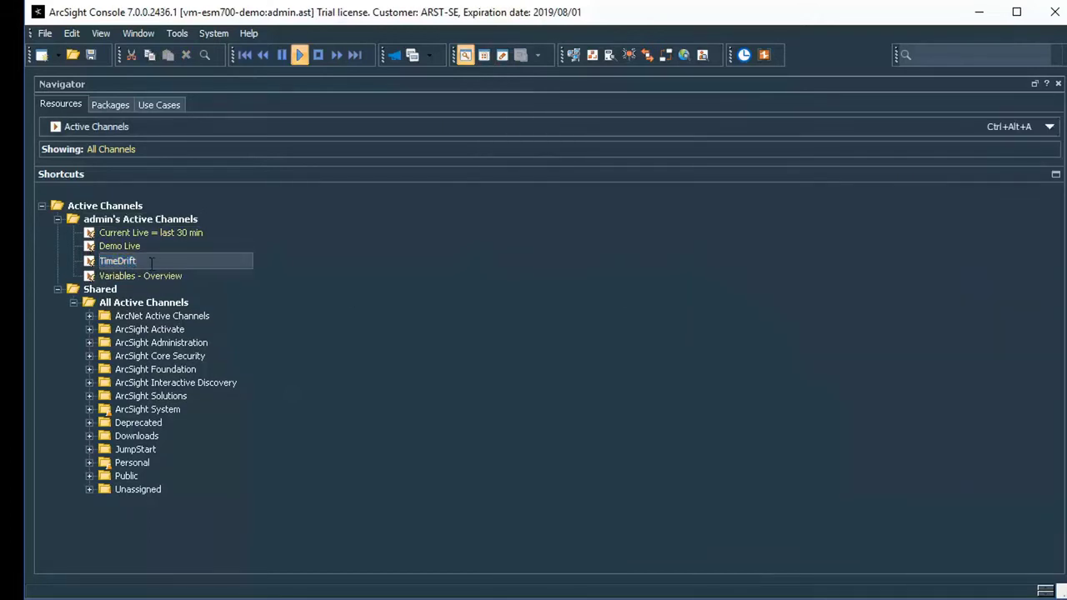
pyautogui.hotkey('ctrl', '3')
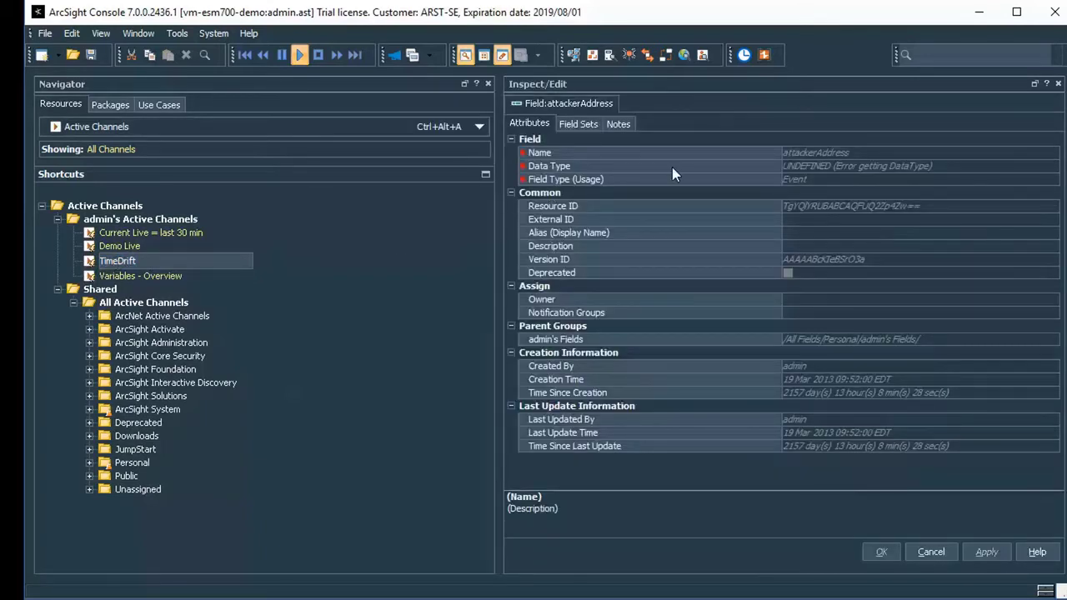
pyautogui.rightClick(534, 108)
pyautogui.click(574, 137)
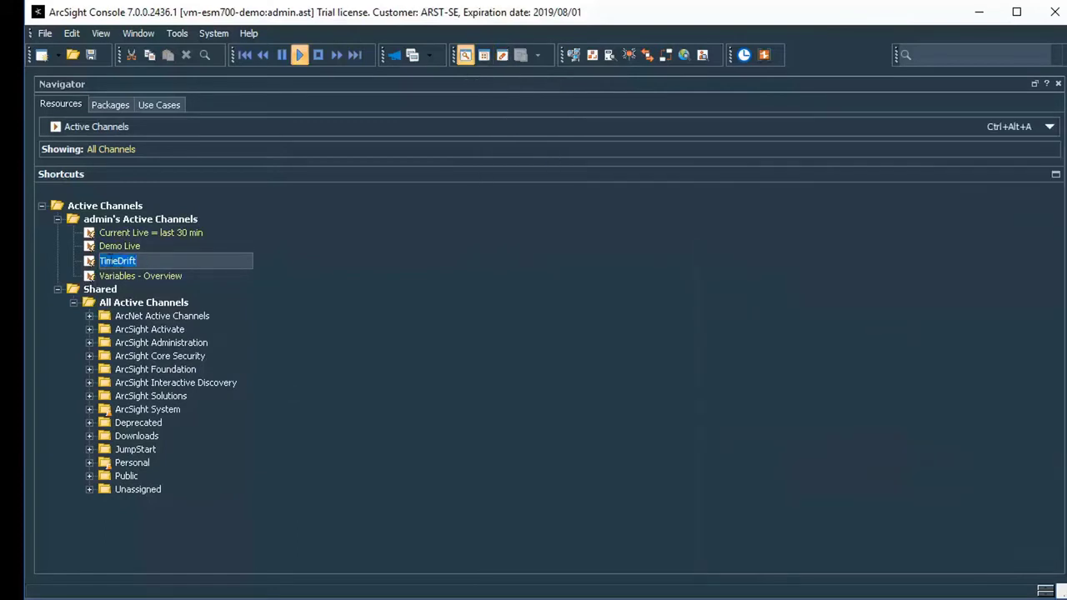
pyautogui.rightClick(91, 260)
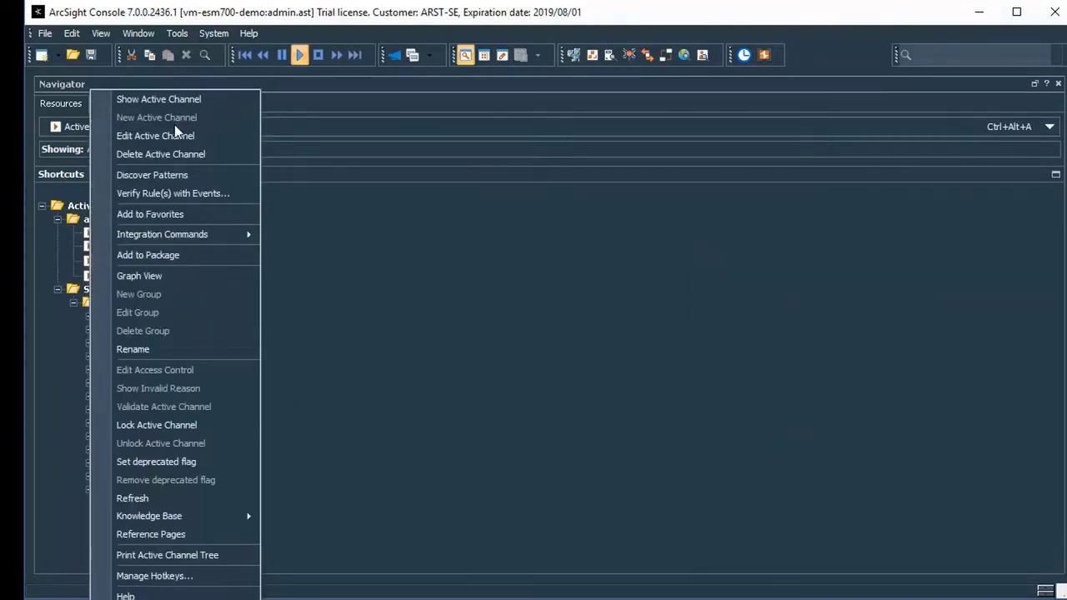
pyautogui.click(170, 136)
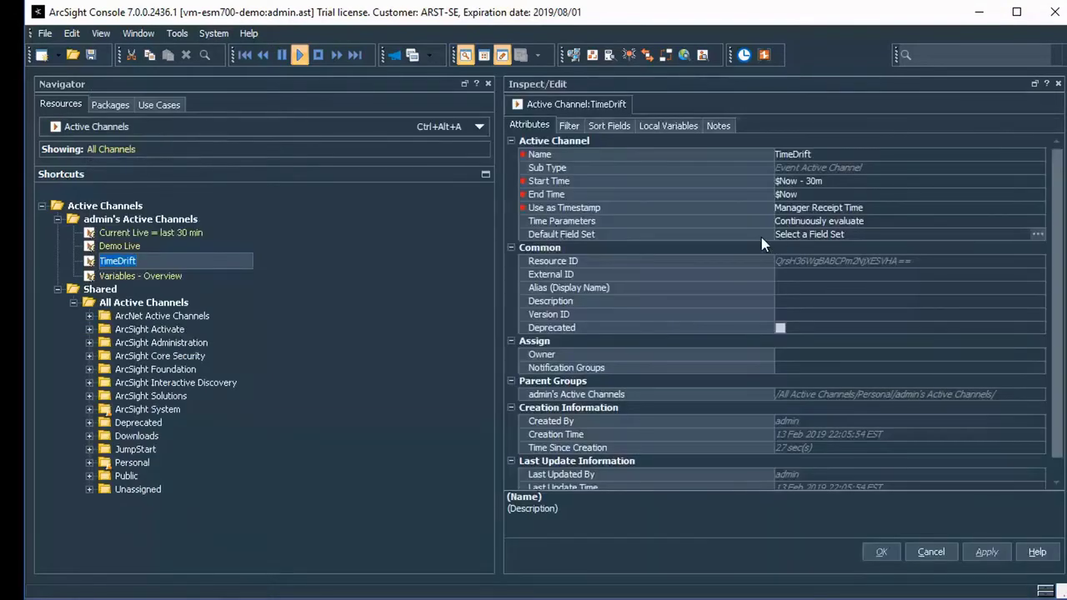
# Add a local variable named lv_TimeDrift to the TimeDrift channel.
pyautogui.click(673, 126)
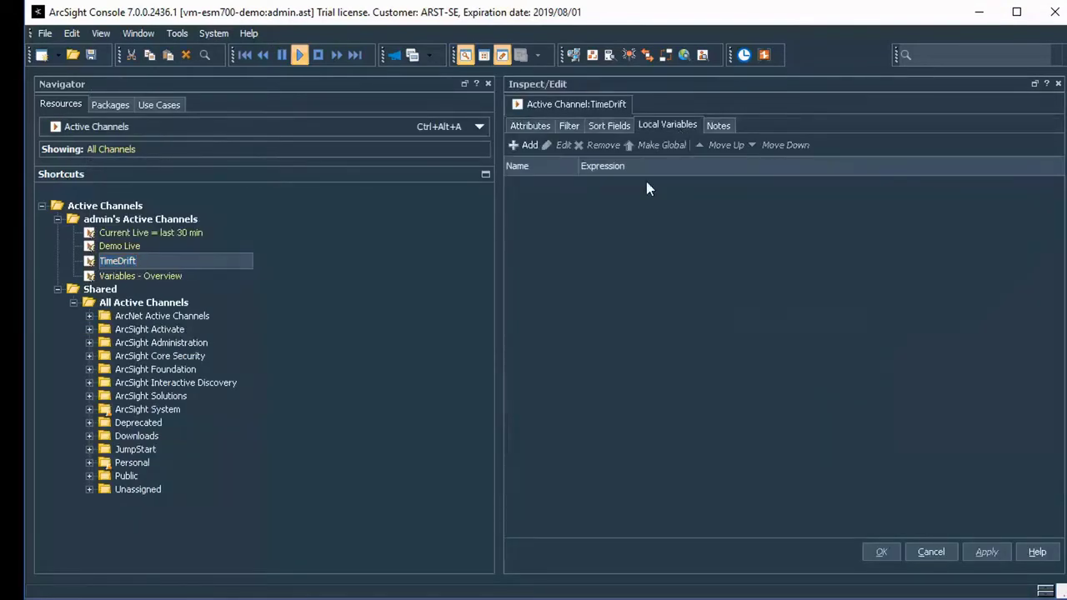
pyautogui.click(533, 148)
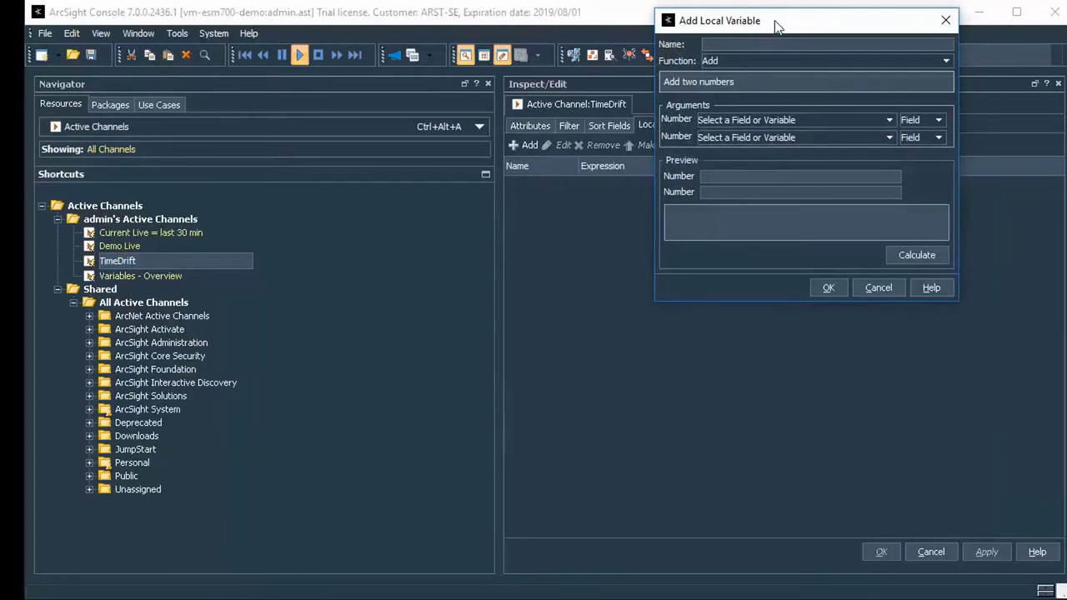
pyautogui.click(668, 180)
pyautogui.write('TimeDri')
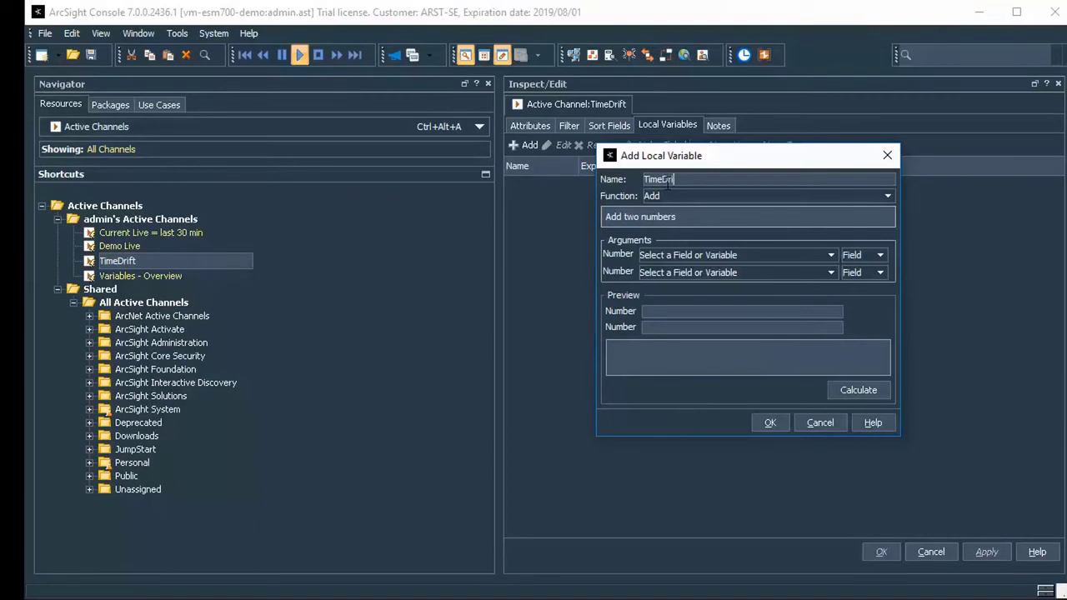
pyautogui.write('ftlv_')
# Set the variable's function to TimeDifferenceInSeconds from the Timestamp category.
pyautogui.click(890, 196)
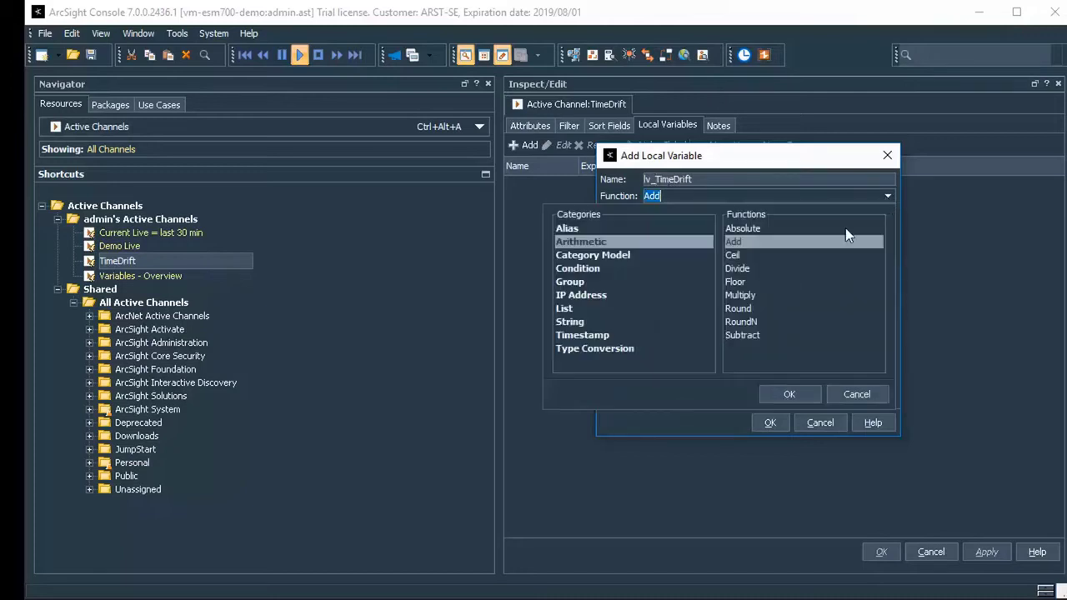
pyautogui.click(597, 334)
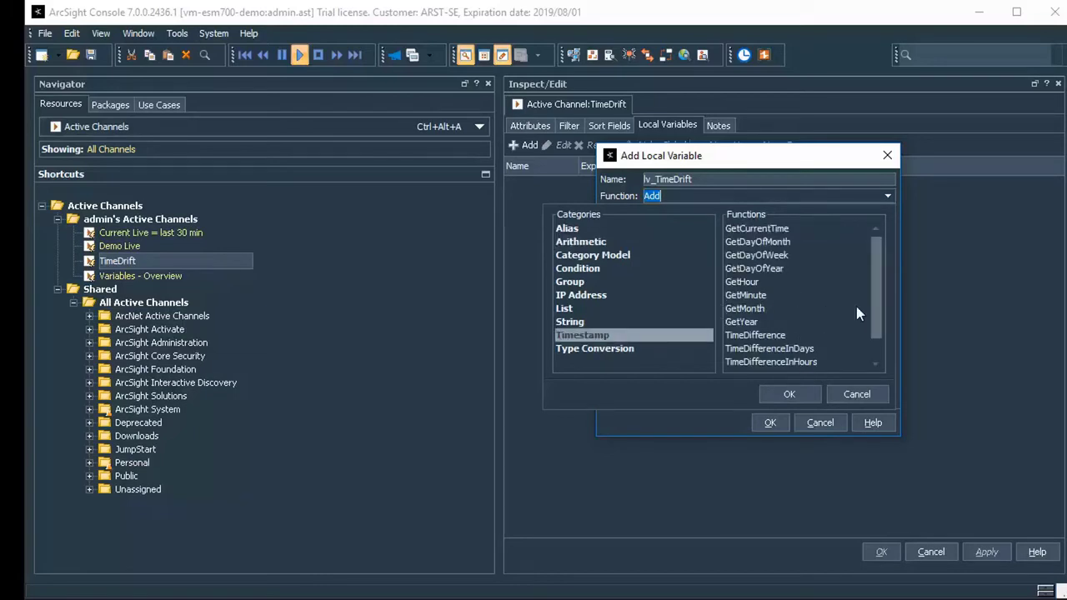
pyautogui.moveTo(875, 300); pyautogui.dragTo(873, 326)
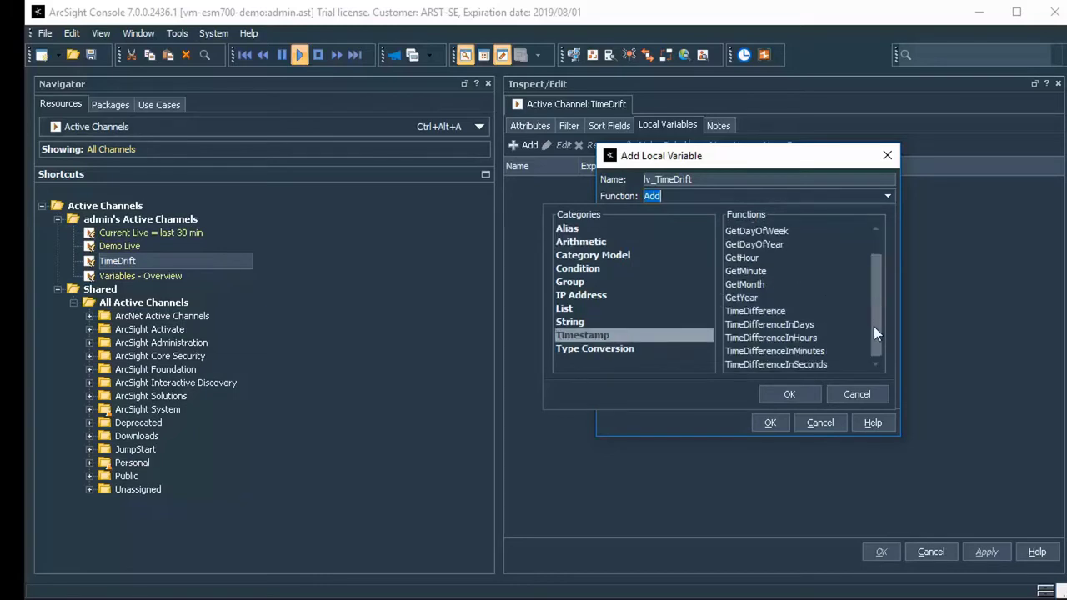
pyautogui.click(808, 349)
pyautogui.click(813, 364)
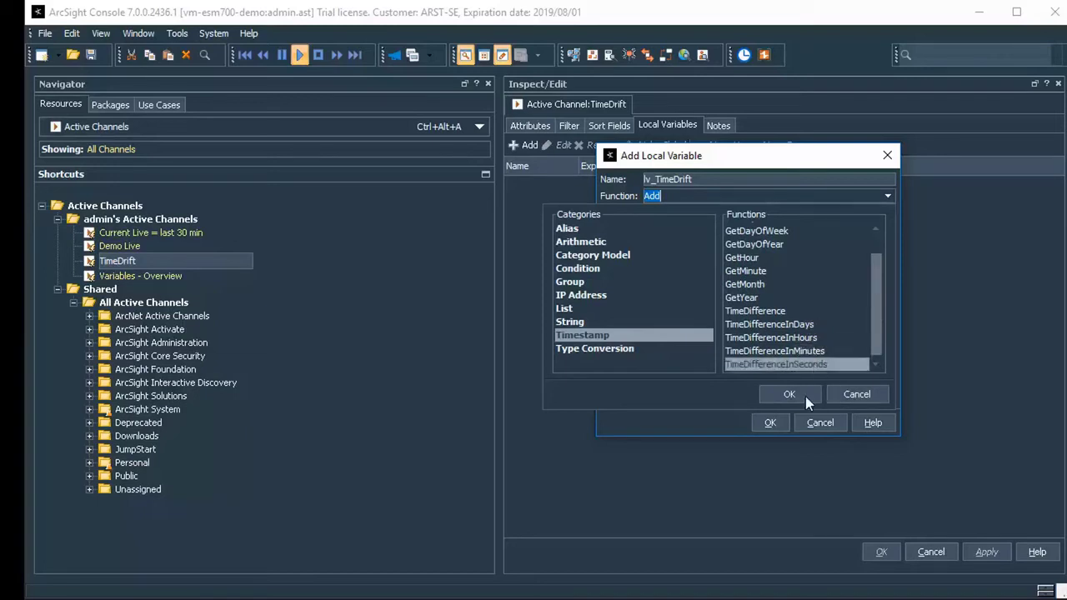
pyautogui.click(785, 395)
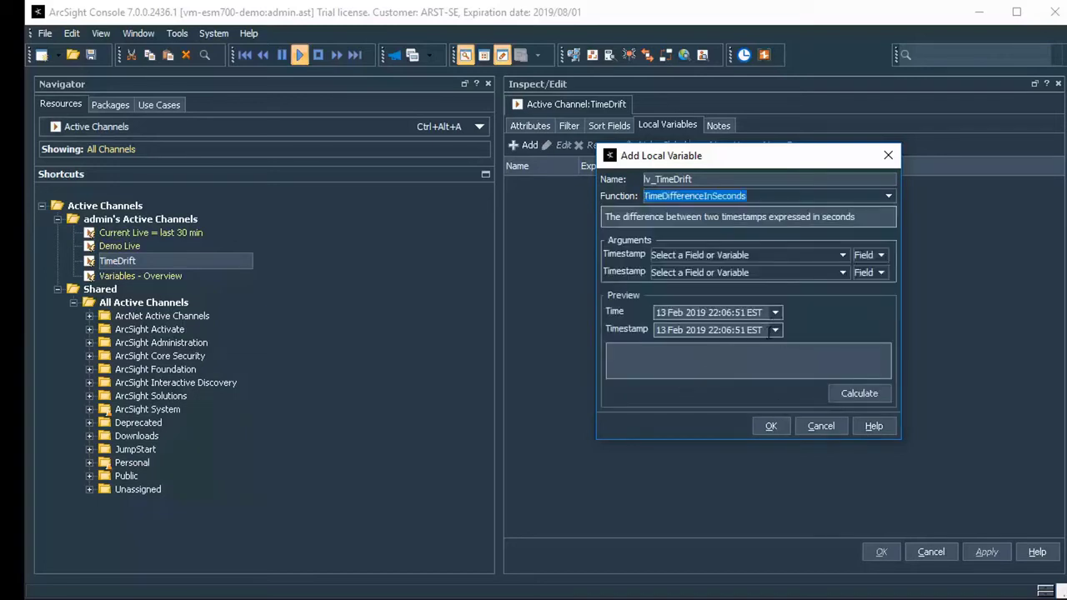
# Preview the function's result with the second timestamp set to 13 Feb 2019 12:06:51 EST.
pyautogui.click(716, 331)
pyautogui.press('BackSpace')
pyautogui.write('1')
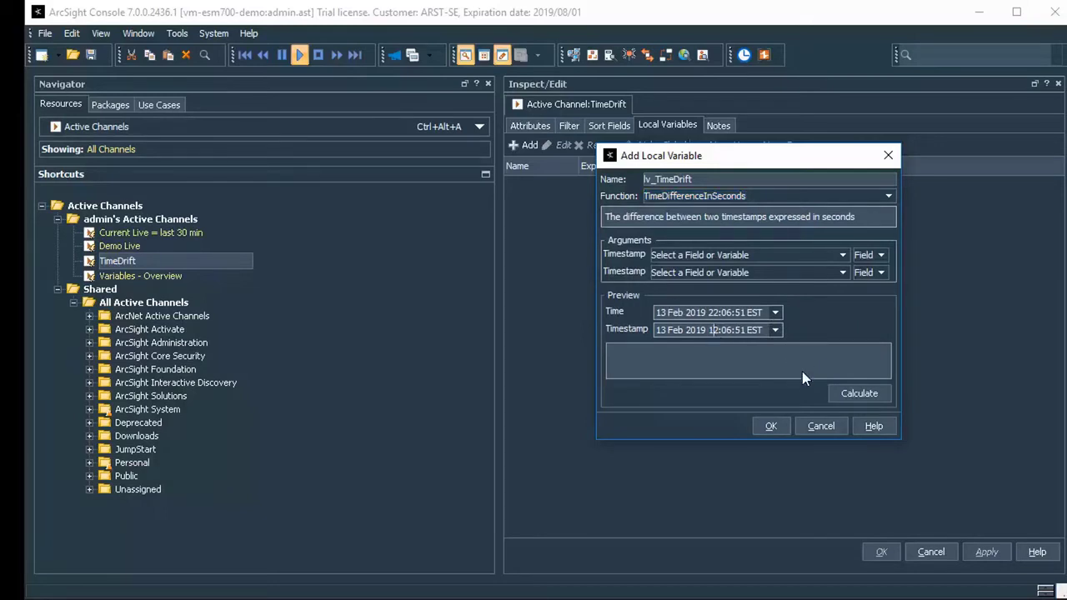
pyautogui.click(855, 392)
# Set the function's timestamp arguments to Agent Receipt Time and Manager Receipt Time.
pyautogui.click(843, 254)
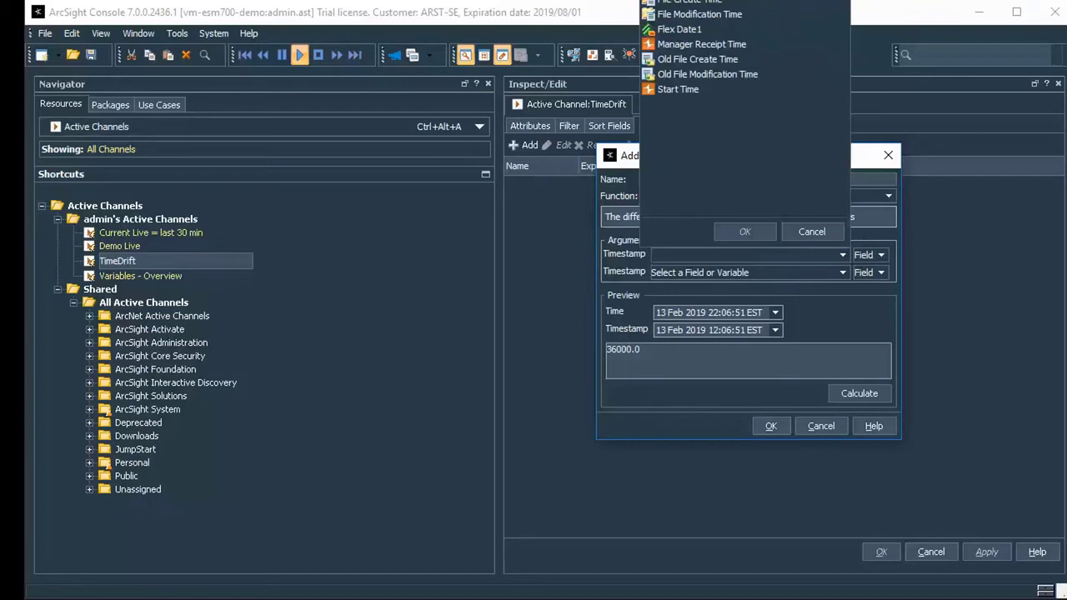
pyautogui.click(766, 234)
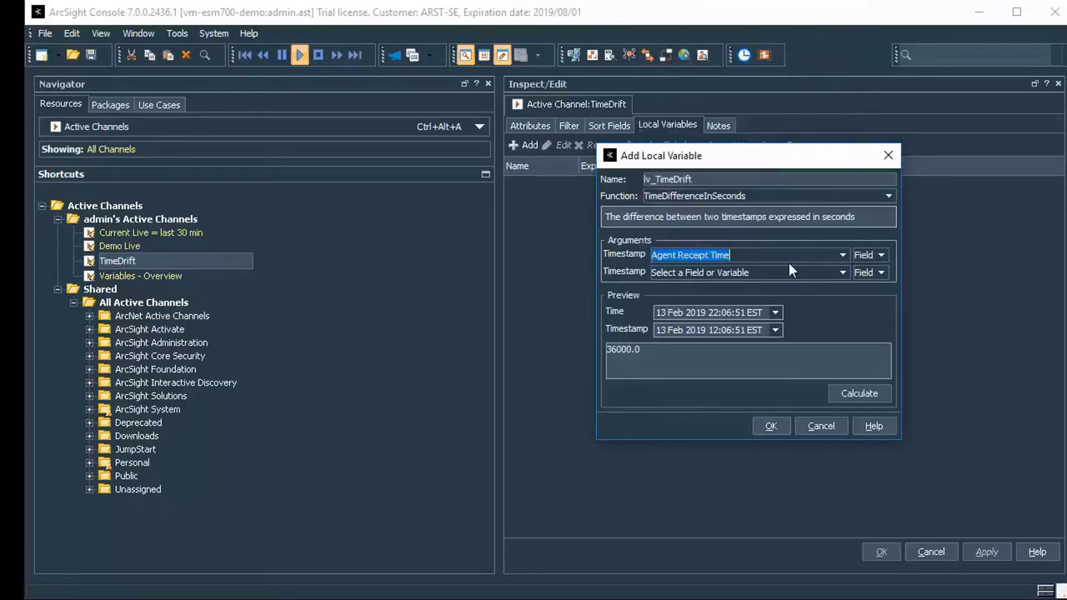
pyautogui.click(843, 272)
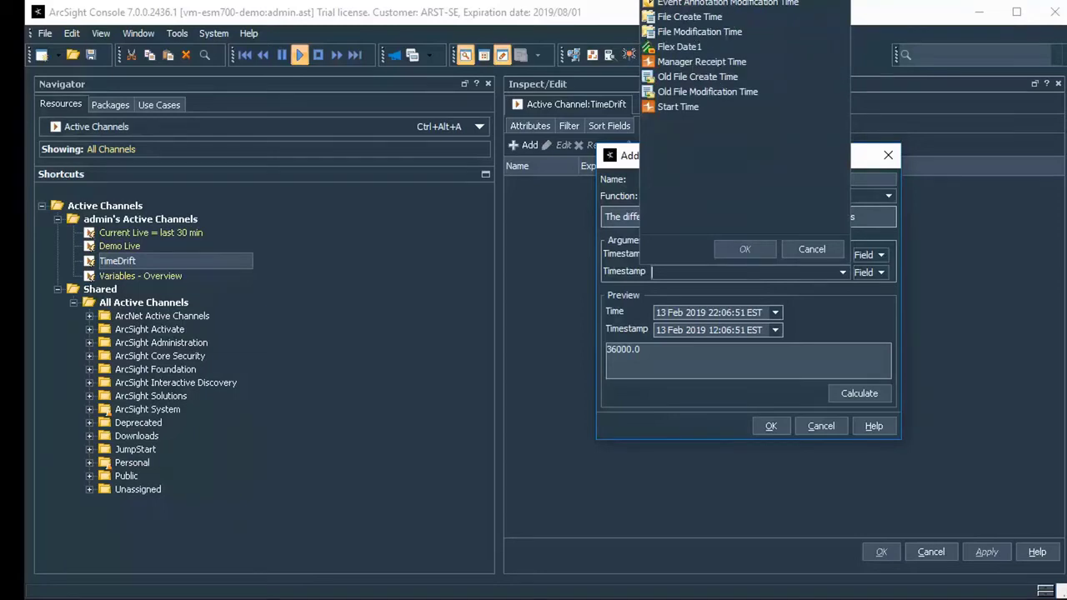
pyautogui.click(685, 61)
pyautogui.click(745, 249)
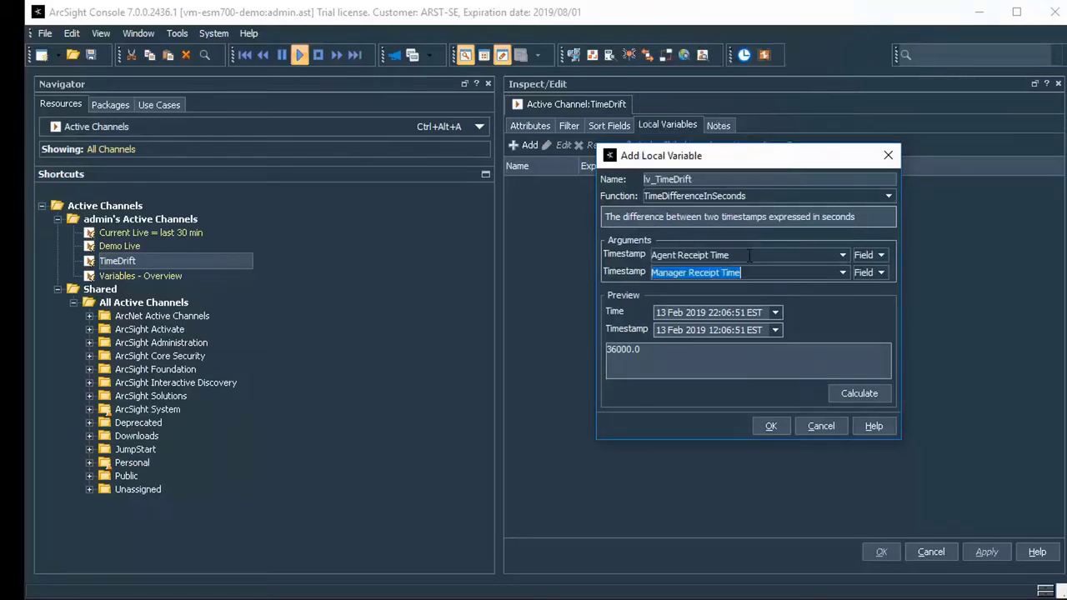
# Rename the variable as lv_TimeDrift_Agt_to_Mgr, save it and apply the change to the TimeDrift channel.
pyautogui.click(712, 175)
pyautogui.write('-')
pyautogui.press('BackSpace')
pyautogui.write('_a')
pyautogui.press('BackSpace')
pyautogui.write('Agt')
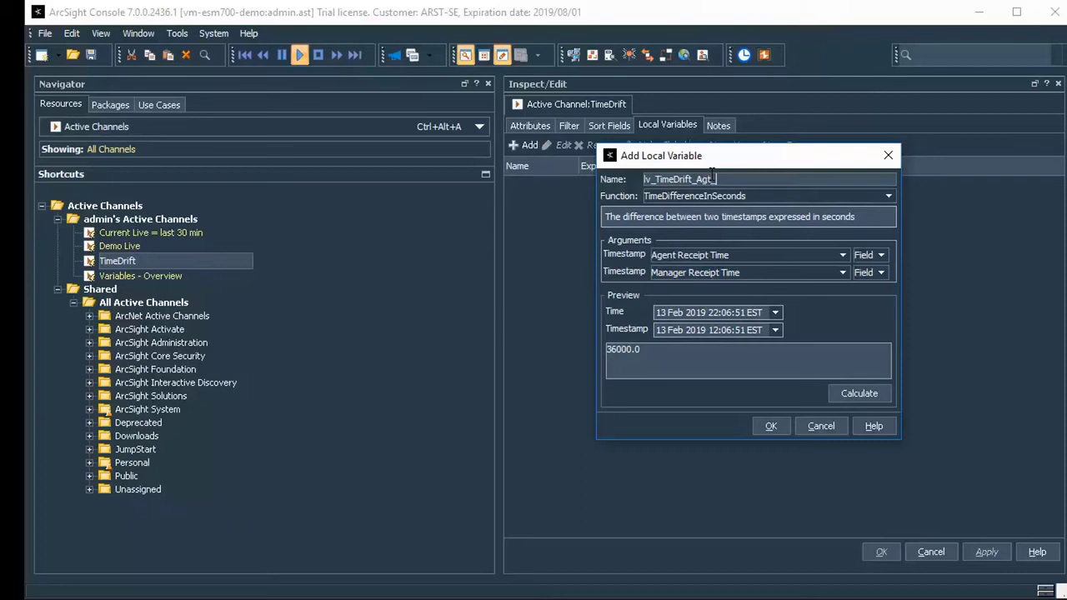
pyautogui.write('_to_m')
pyautogui.press('BackSpace')
pyautogui.write('Mgr')
pyautogui.click(774, 427)
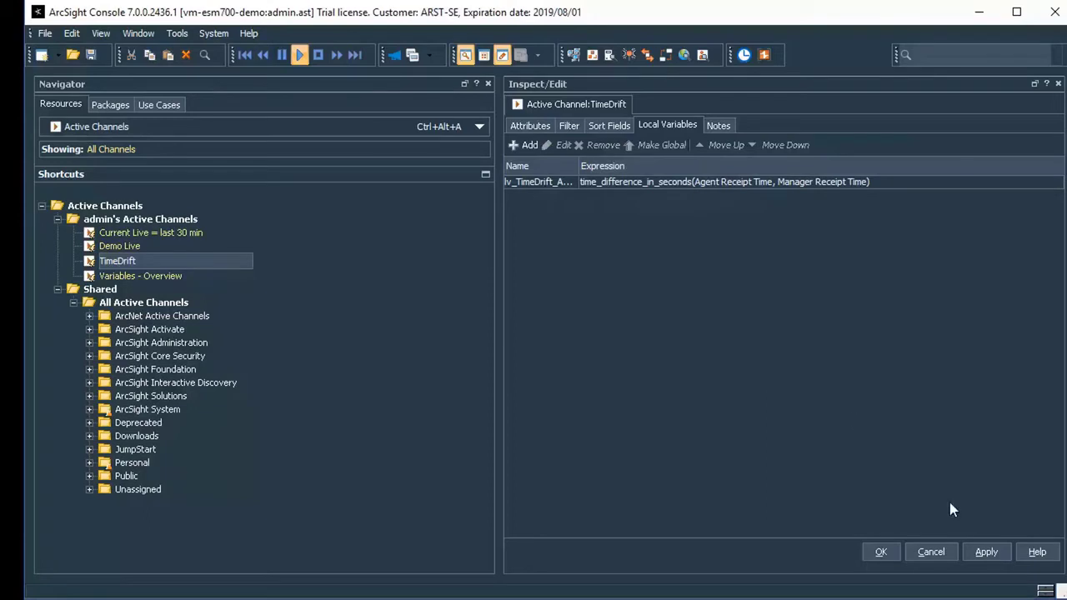
pyautogui.click(987, 553)
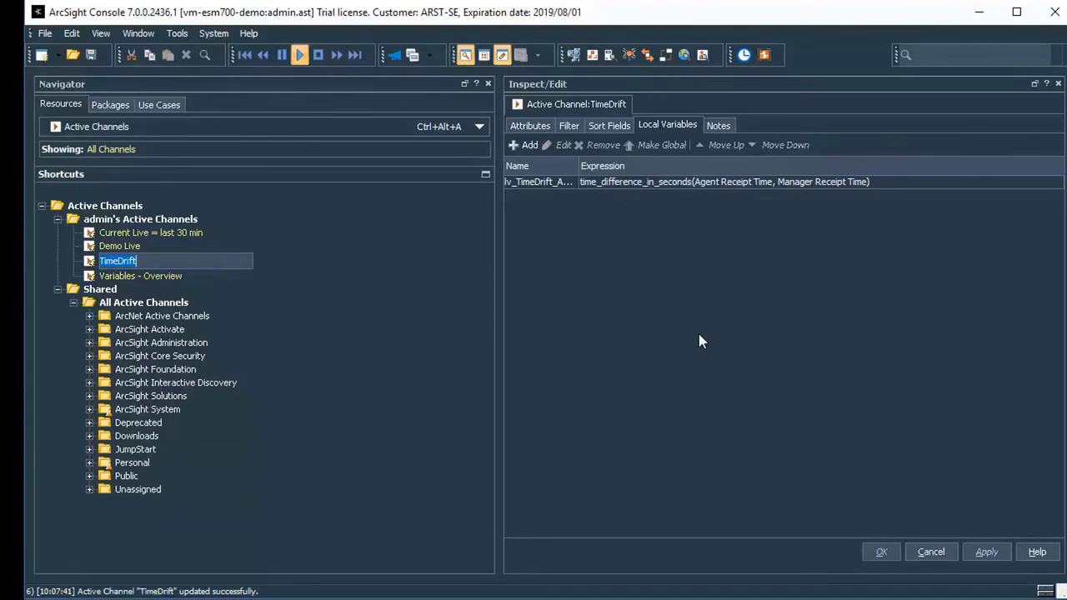
pyautogui.click(867, 426)
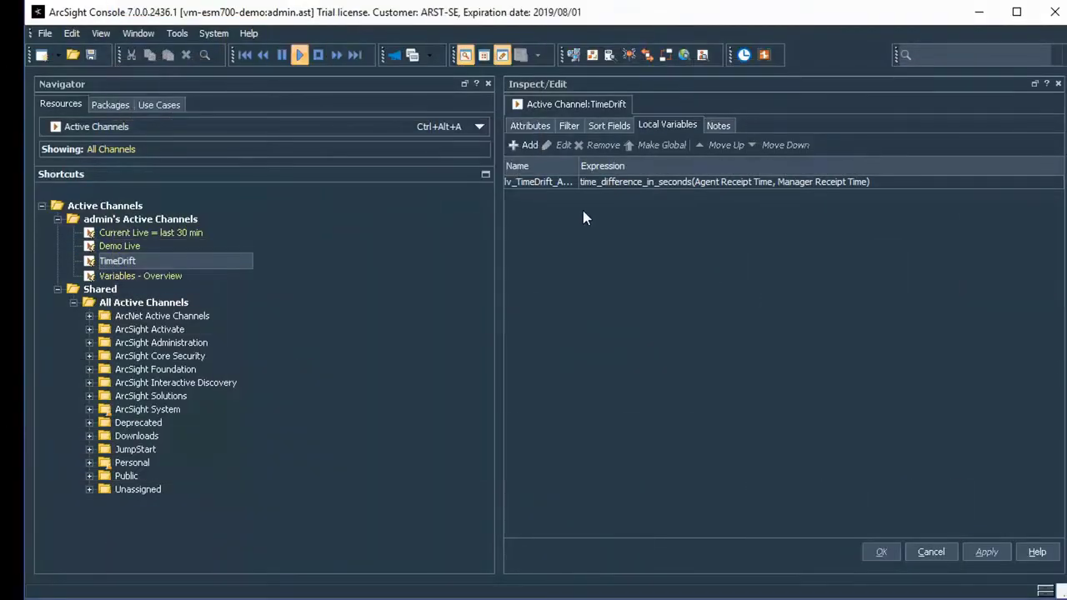
# Make the local variable global in admin's Fields, keeping its name, and replace the local variable's usage with the new resource.
pyautogui.click(629, 184)
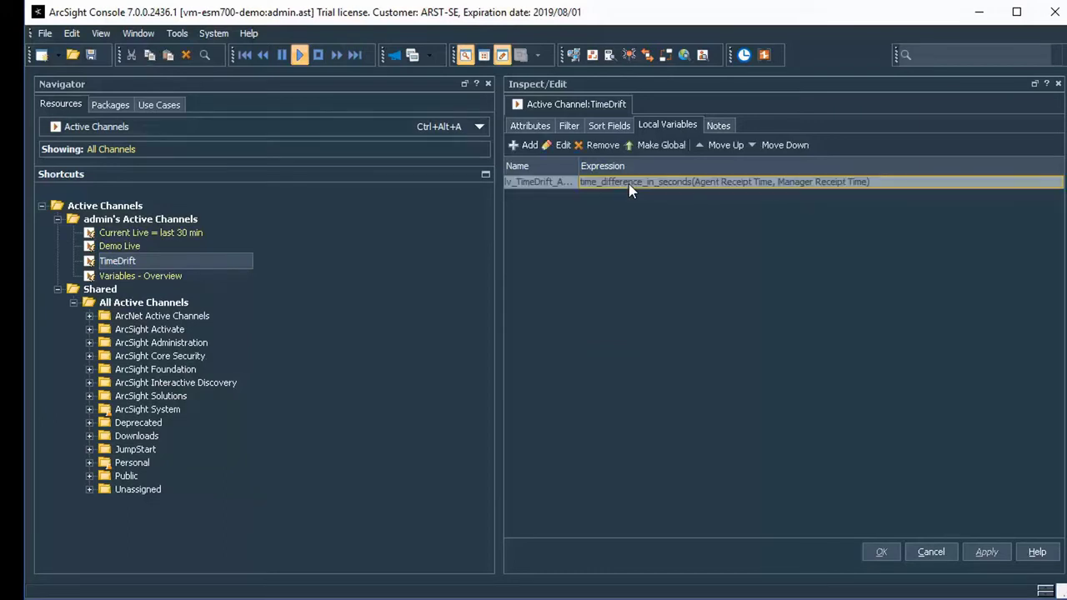
pyautogui.rightClick(628, 190)
pyautogui.click(591, 184)
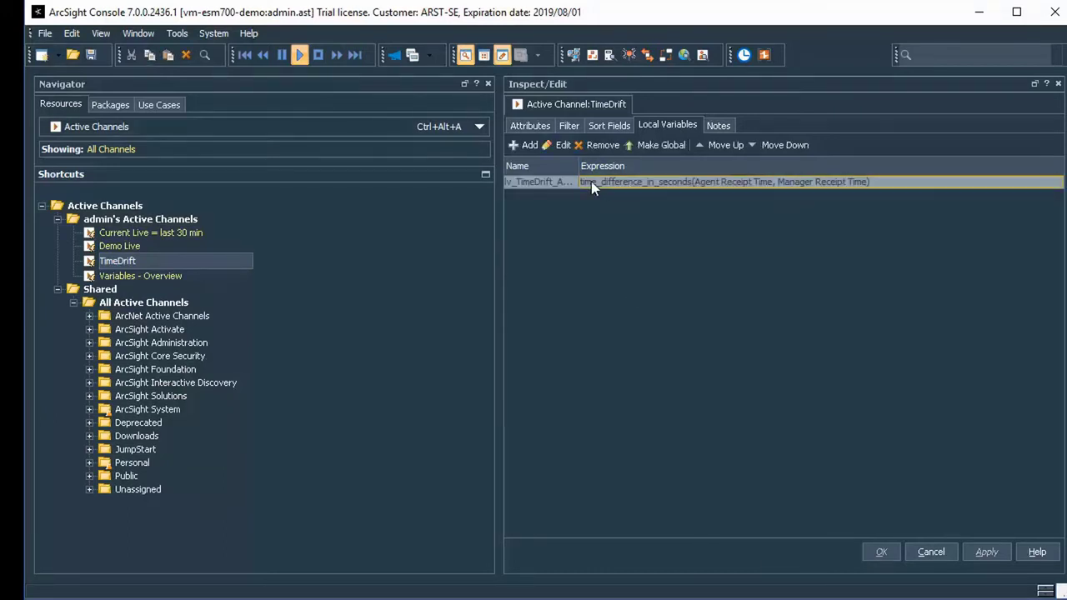
pyautogui.click(664, 146)
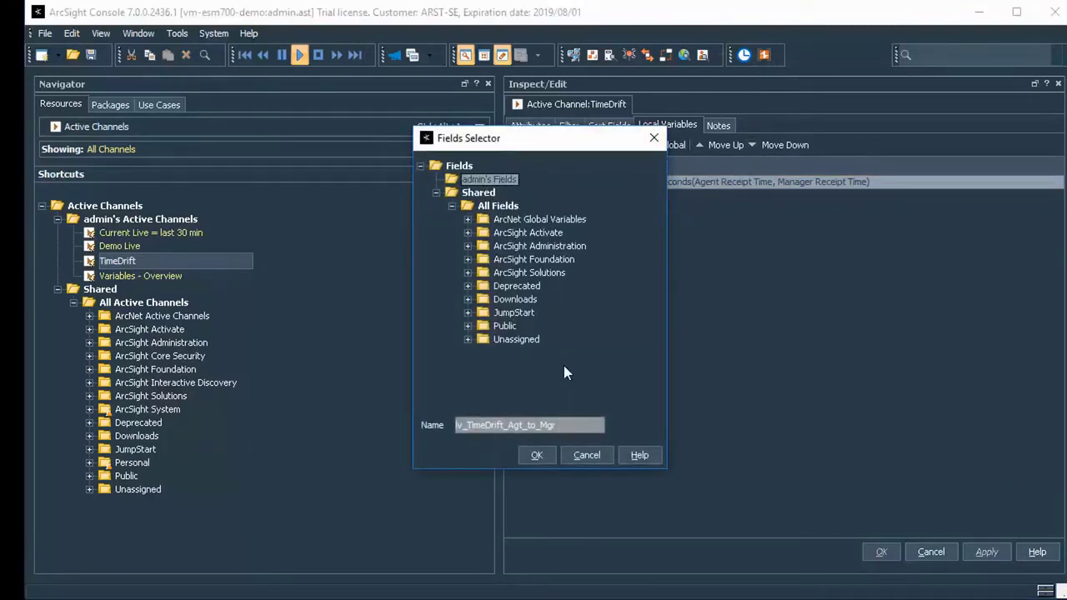
pyautogui.click(538, 455)
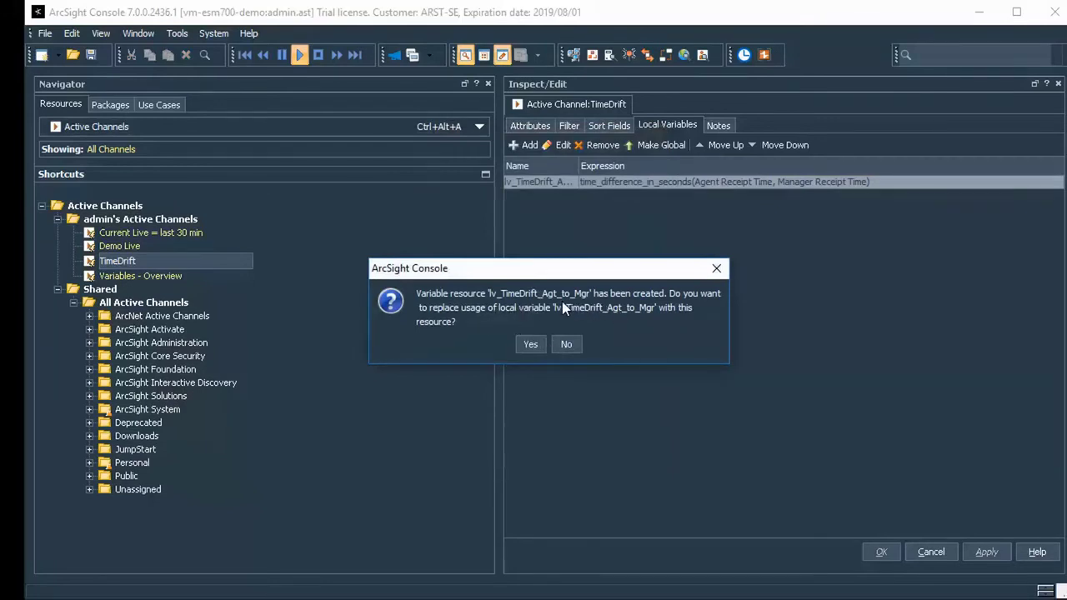
pyautogui.click(530, 345)
# Open the lv_TimeDrift_Agt_to_Mgr global variable from admin's Fields and examine its function and arguments.
pyautogui.click(124, 130)
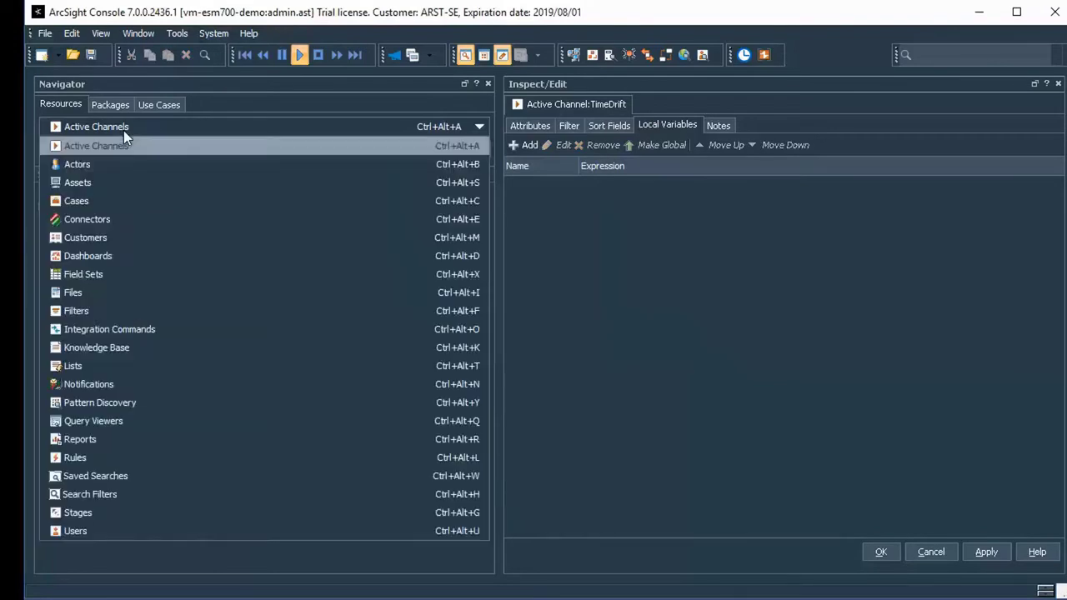
pyautogui.click(99, 273)
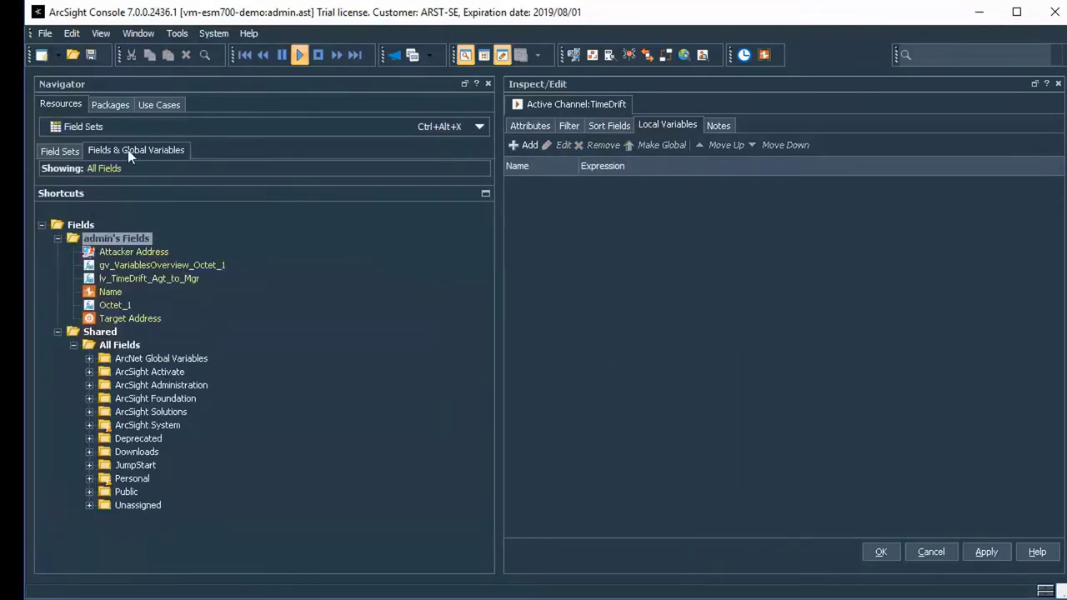
pyautogui.click(142, 282)
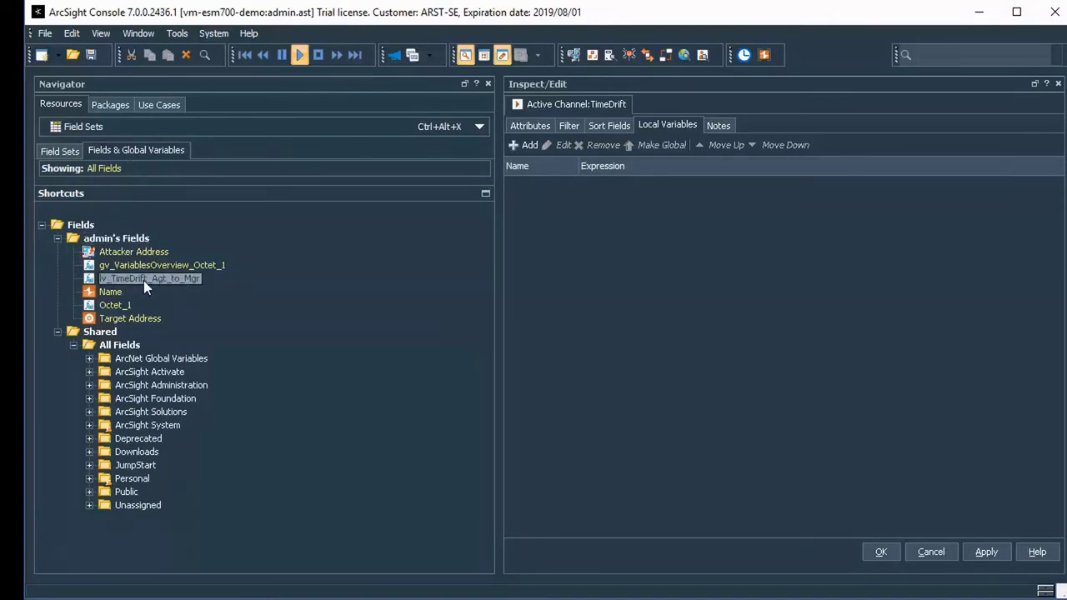
pyautogui.rightClick(148, 279)
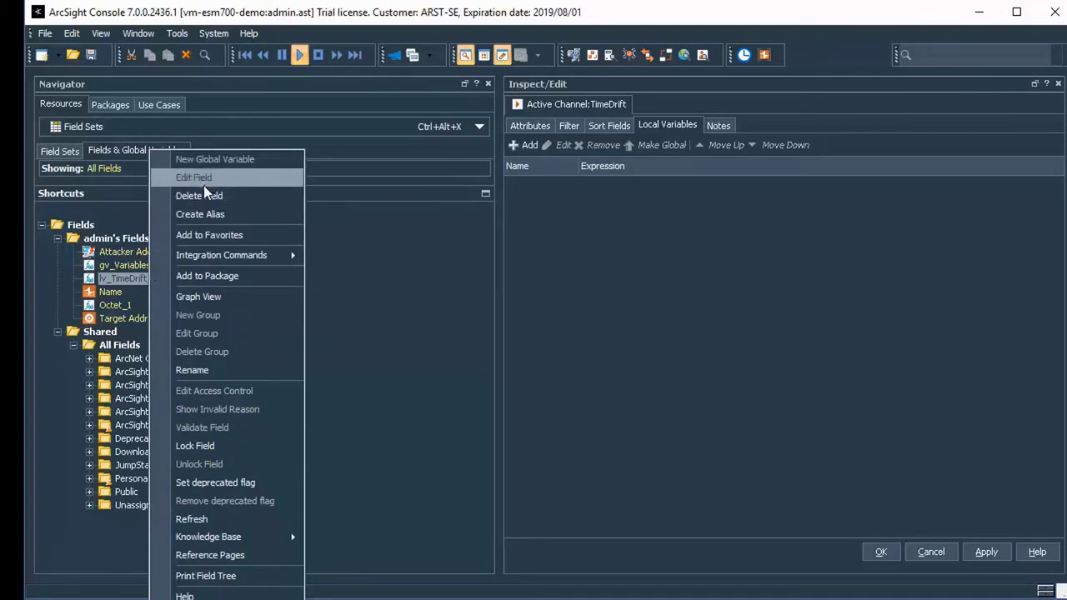
pyautogui.click(204, 182)
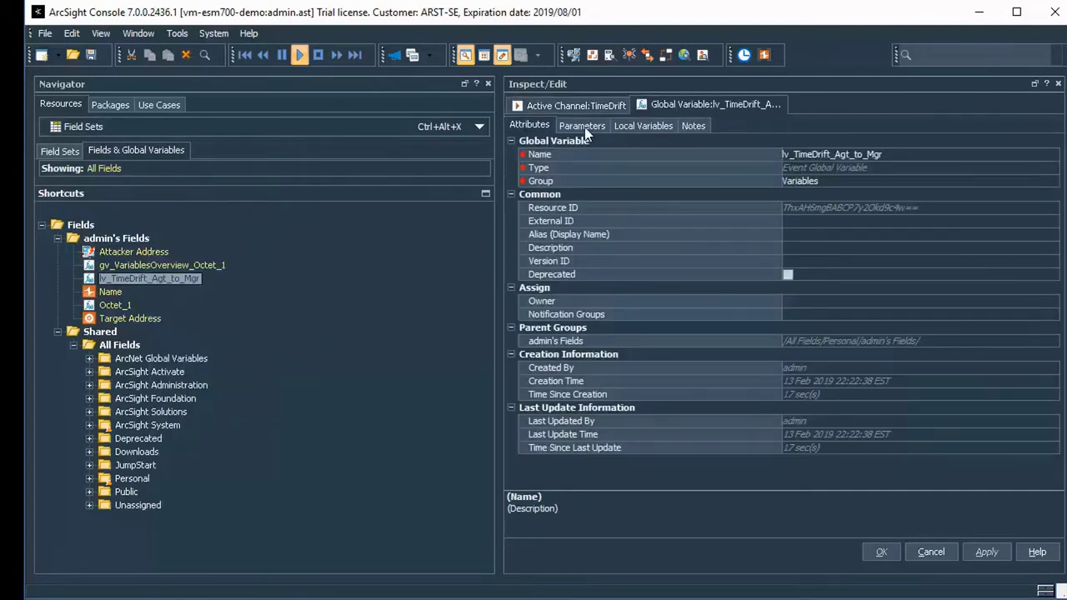
pyautogui.click(582, 127)
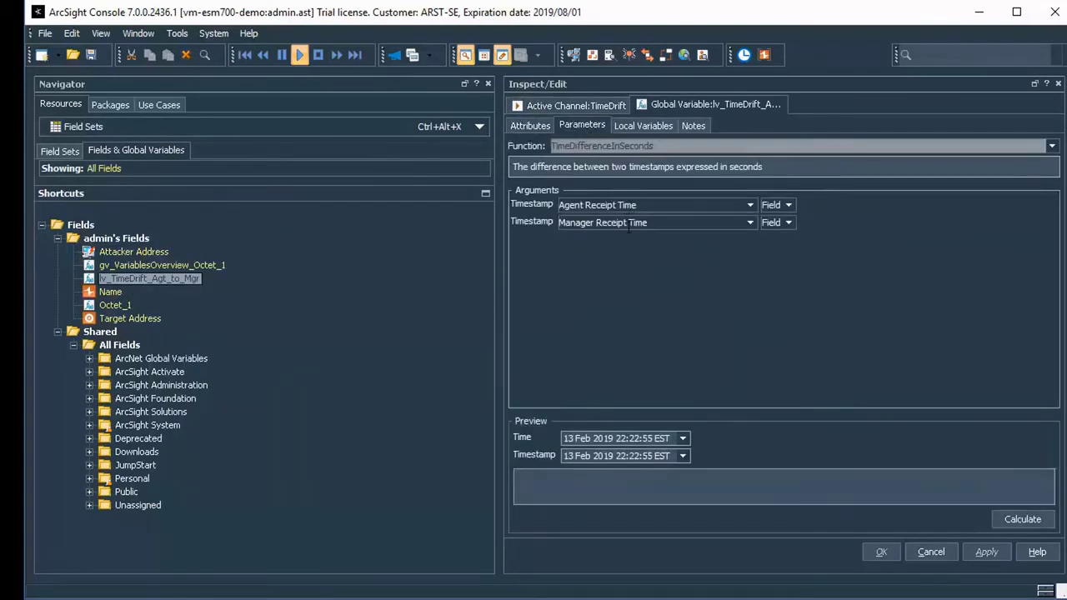
# Check the local variables of the lv_TimeDrift_Agt_to_Mgr global variable, and return to its function parameters.
pyautogui.click(644, 126)
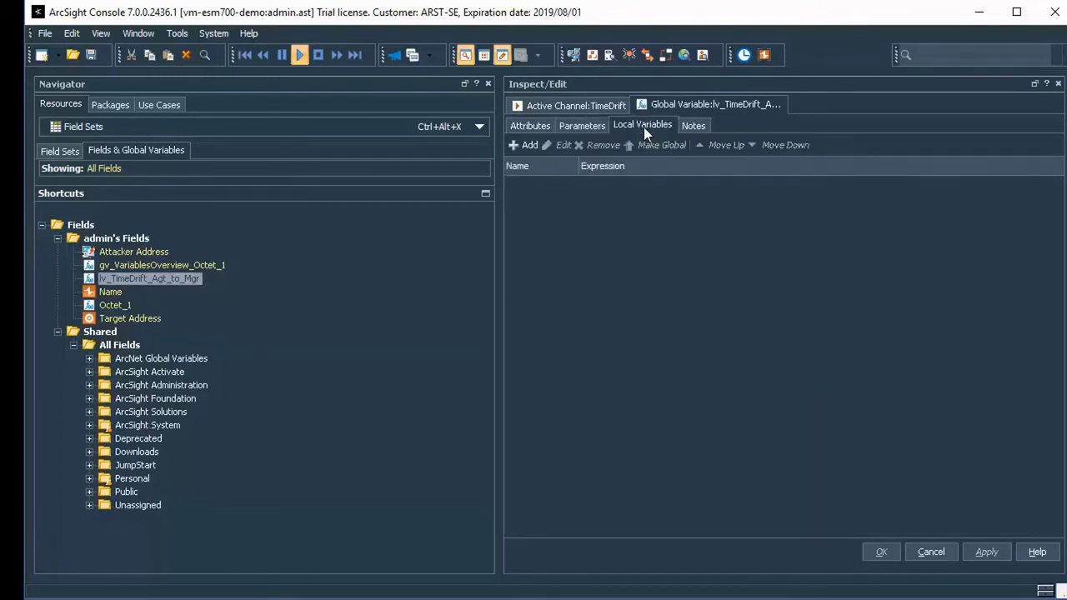
pyautogui.click(585, 126)
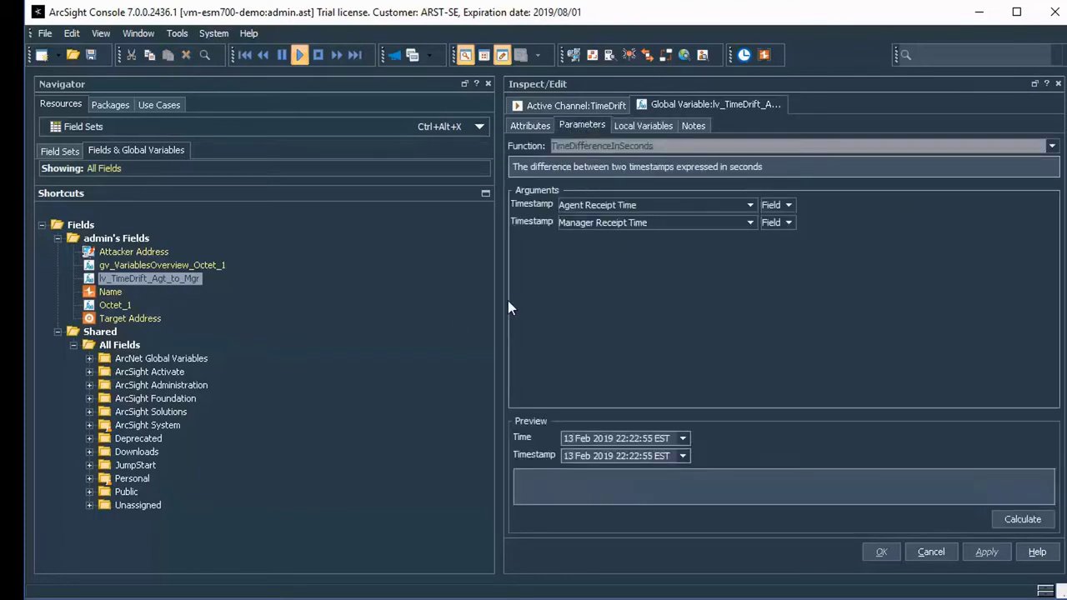
# Start a new global variable in admin's Fields and name it "new name".
pyautogui.rightClick(119, 240)
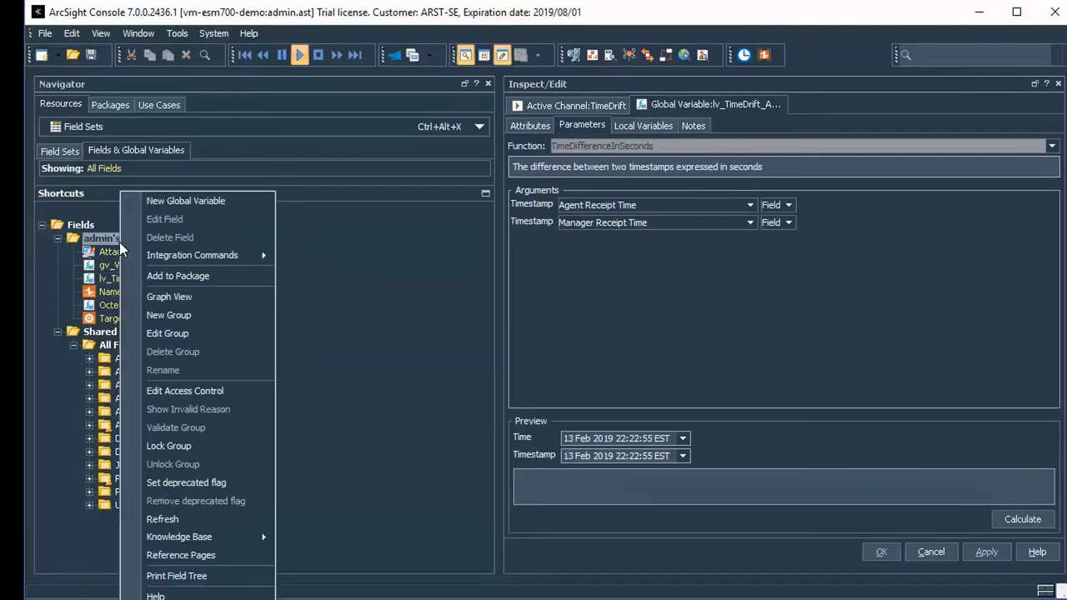
pyautogui.moveTo(192, 260)
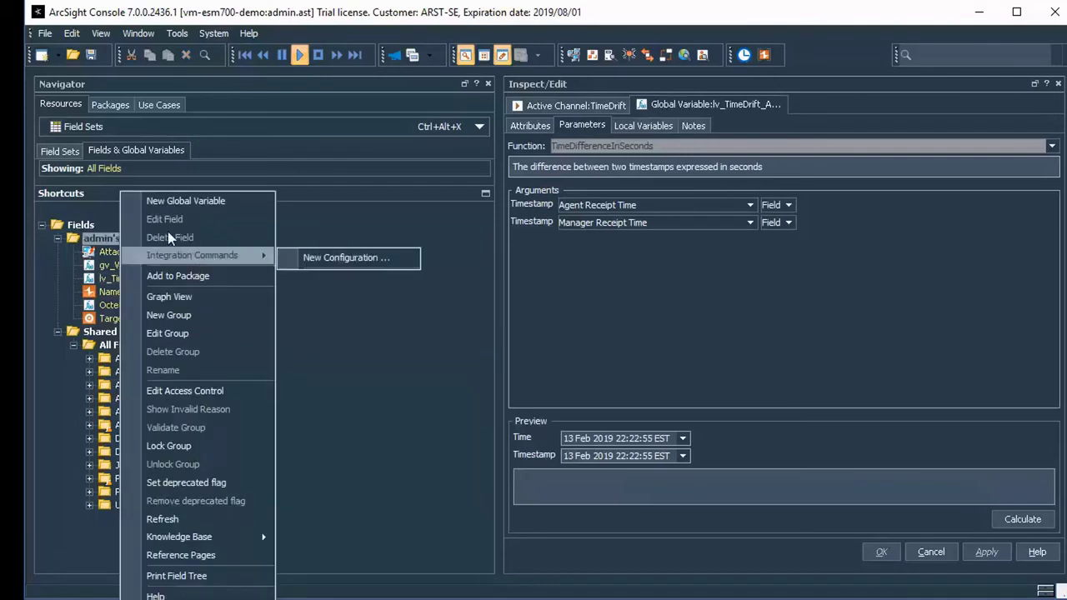
pyautogui.click(101, 242)
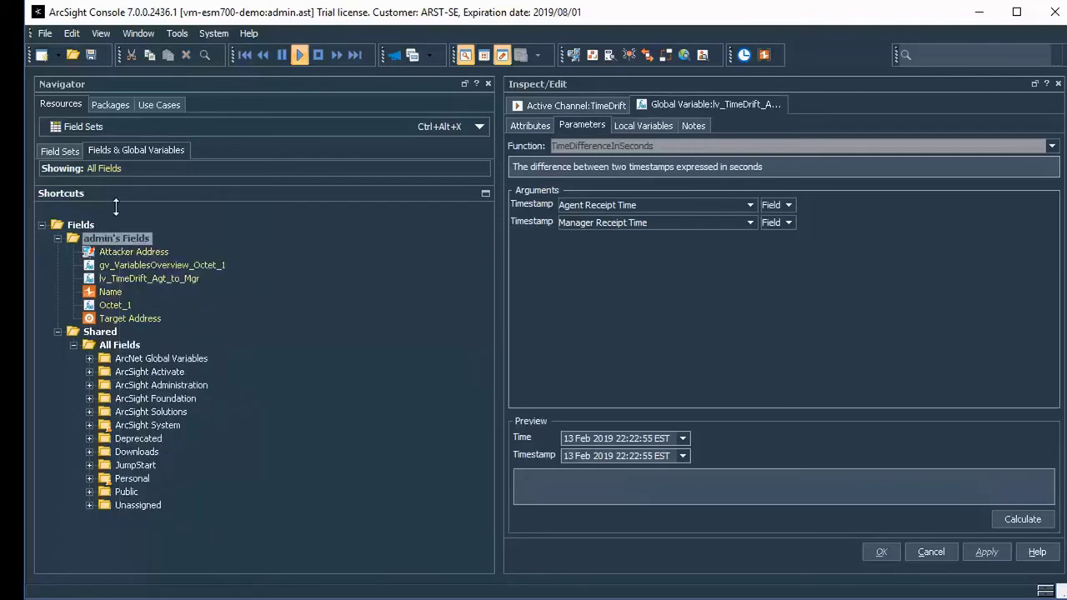
pyautogui.rightClick(125, 236)
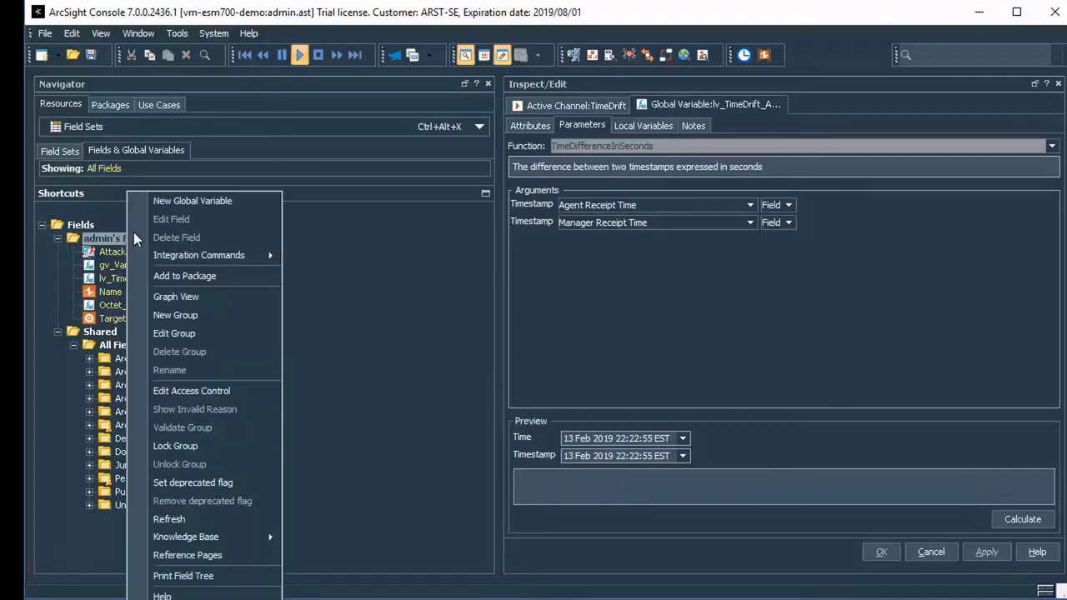
pyautogui.click(180, 206)
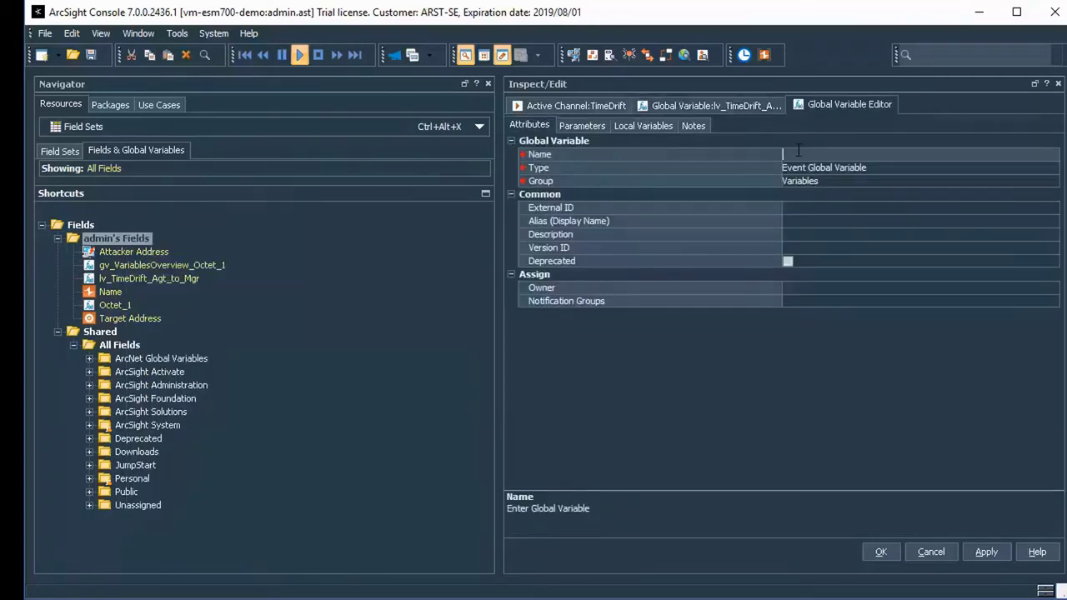
pyautogui.write('new')
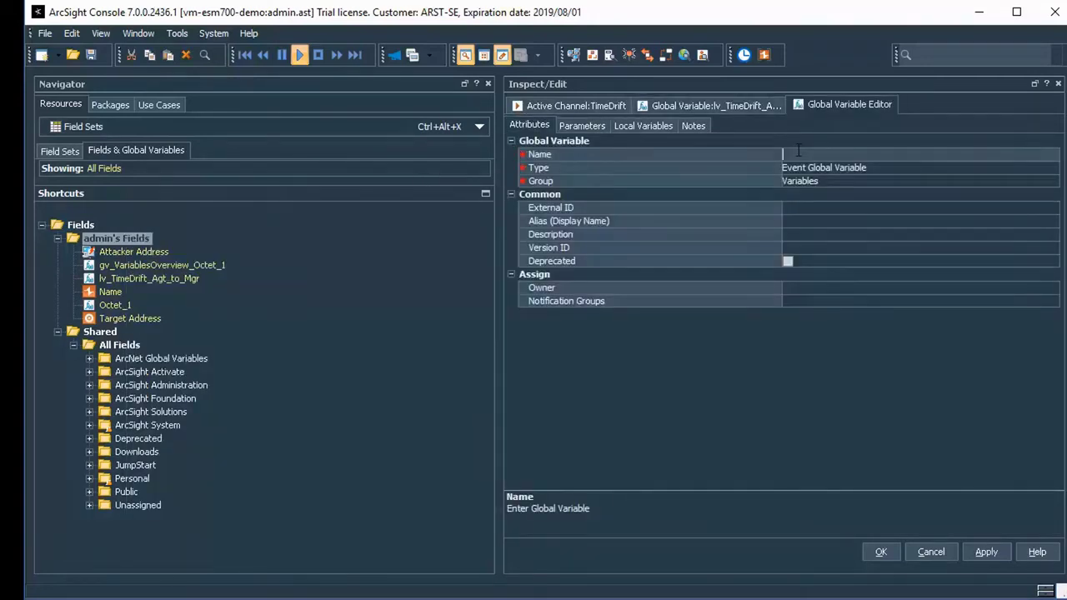
pyautogui.write(' name')
# Set the new global variable's function to TimeDifferenceInSeconds from the Timestamp category.
pyautogui.click(593, 126)
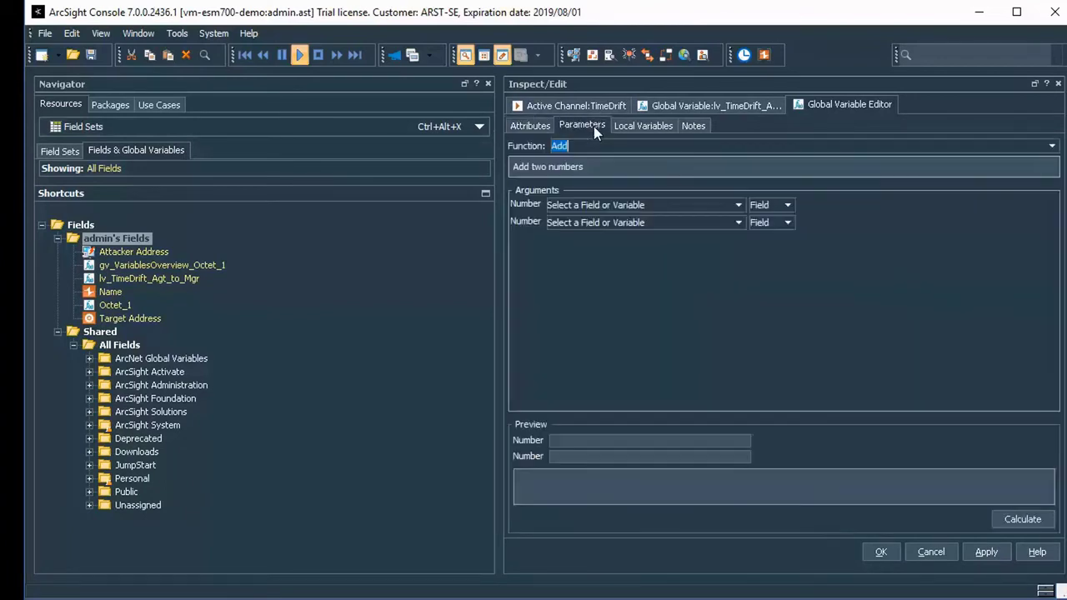
pyautogui.click(738, 205)
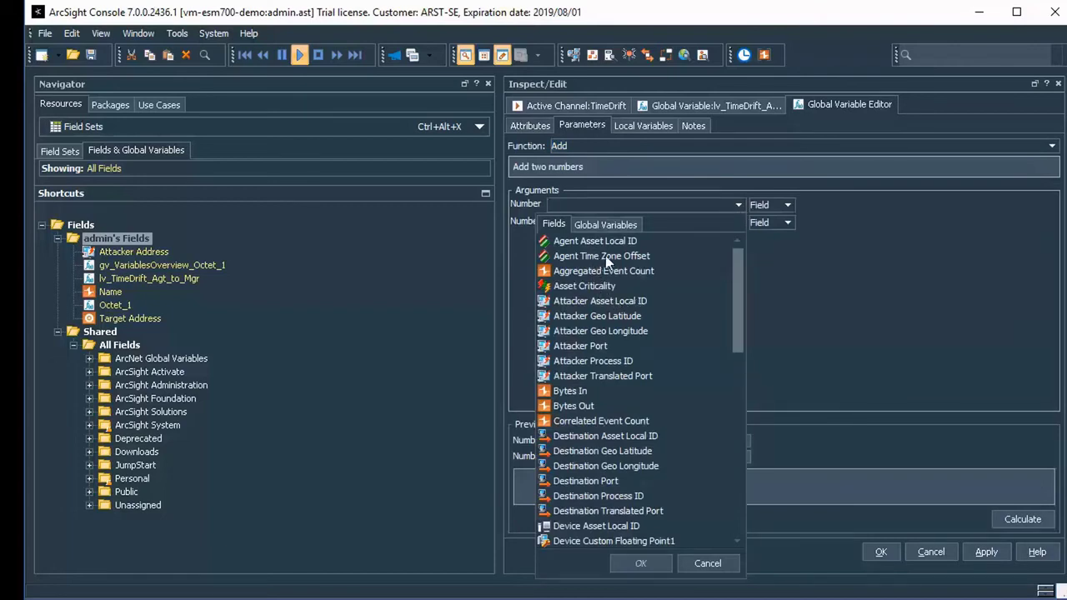
pyautogui.click(775, 256)
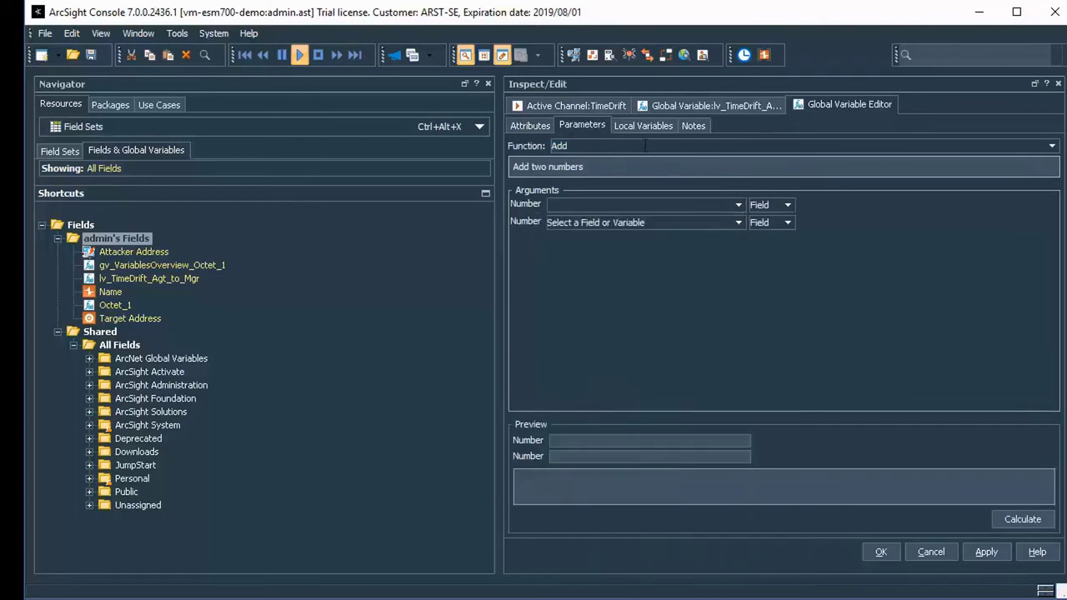
pyautogui.click(1052, 146)
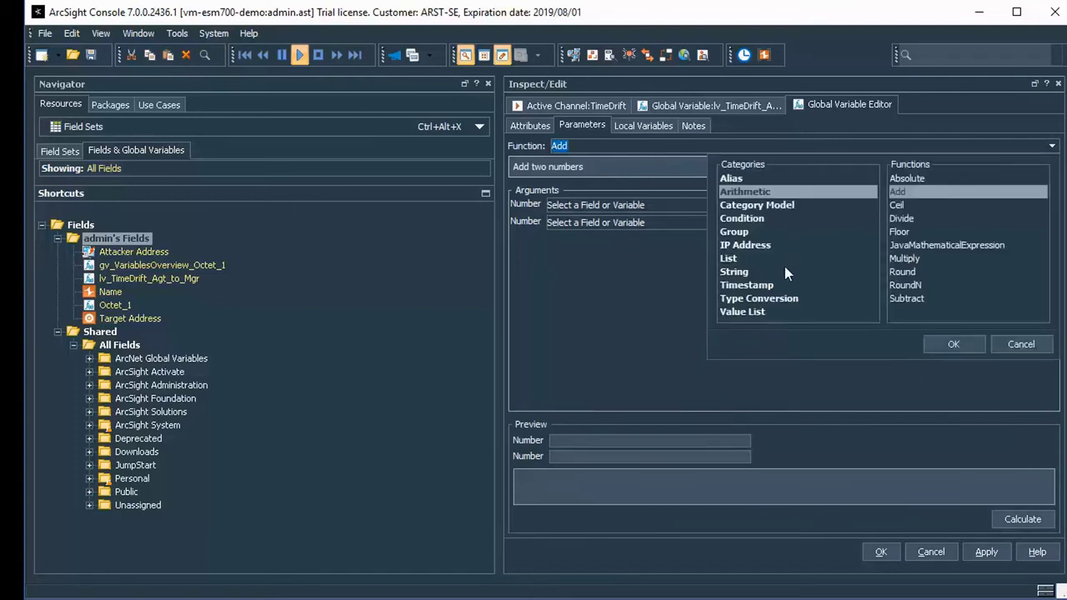
pyautogui.click(765, 284)
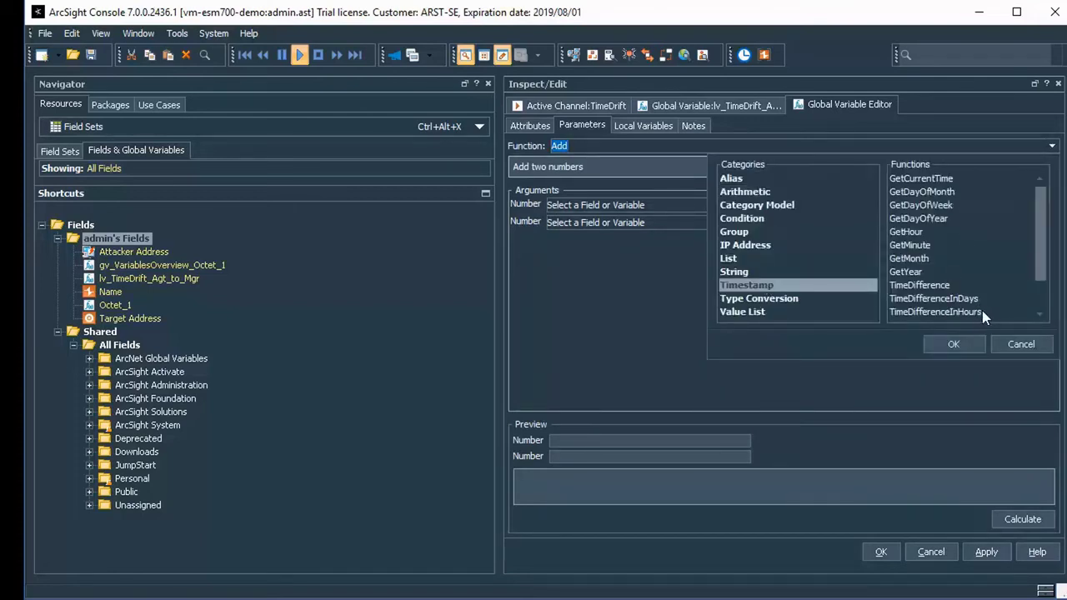
pyautogui.scroll(-1, 1038, 294)
pyautogui.click(963, 301)
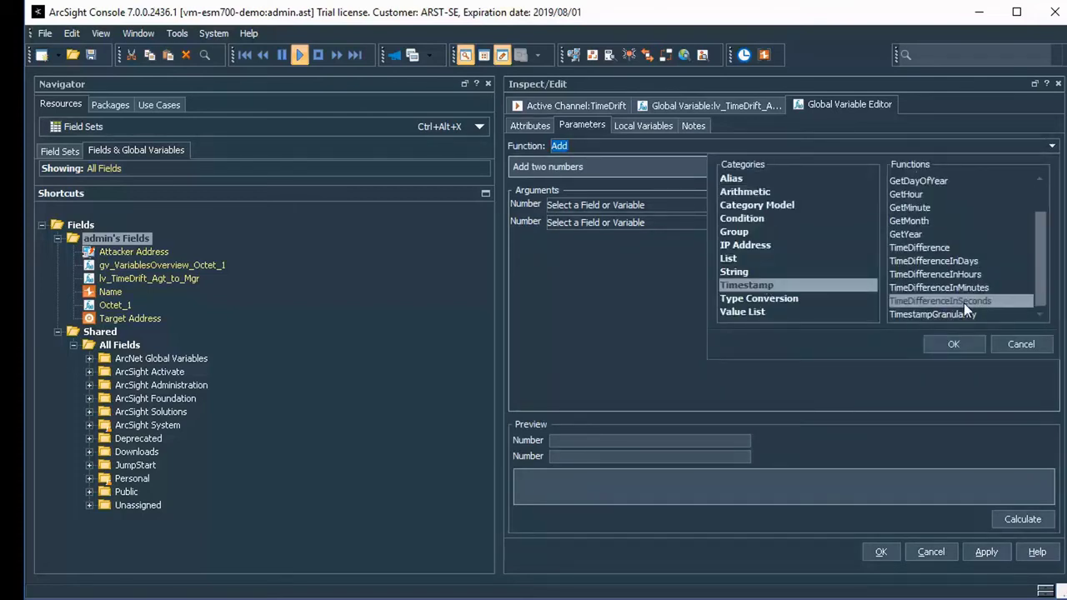
pyautogui.click(939, 341)
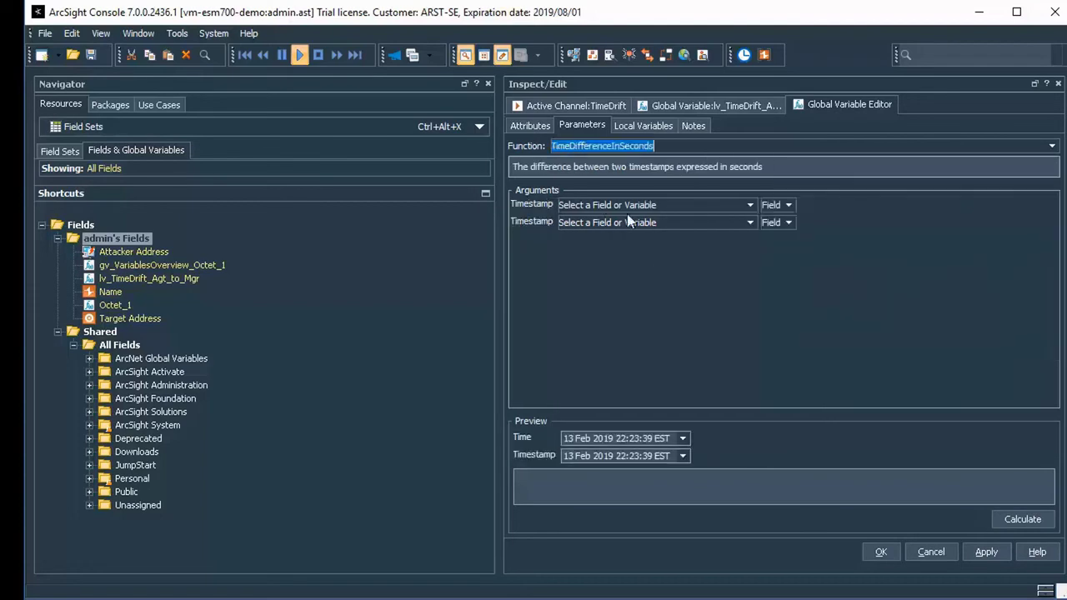
# Set the new variable's first timestamp argument to Agent Receipt Time and the second to Manager Receipt Time.
pyautogui.click(748, 204)
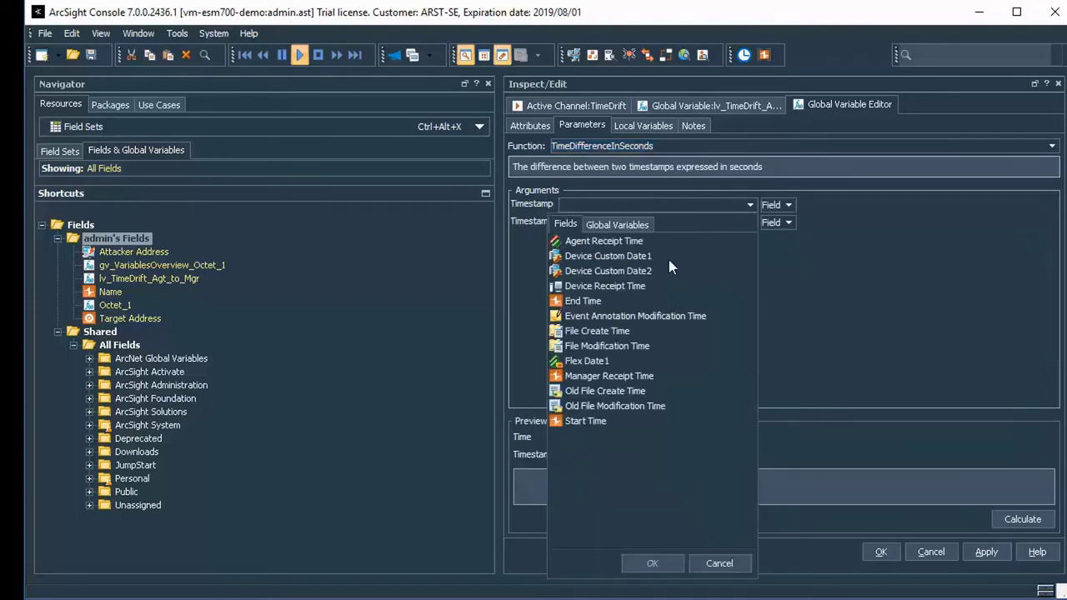
pyautogui.click(620, 241)
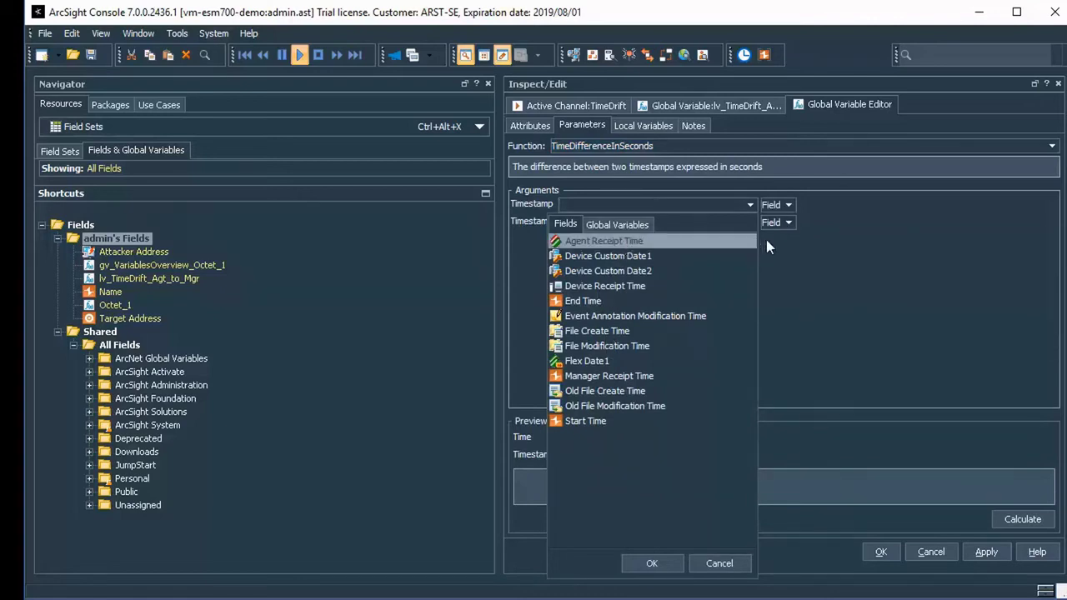
pyautogui.click(762, 240)
pyautogui.click(751, 222)
pyautogui.doubleClick(617, 392)
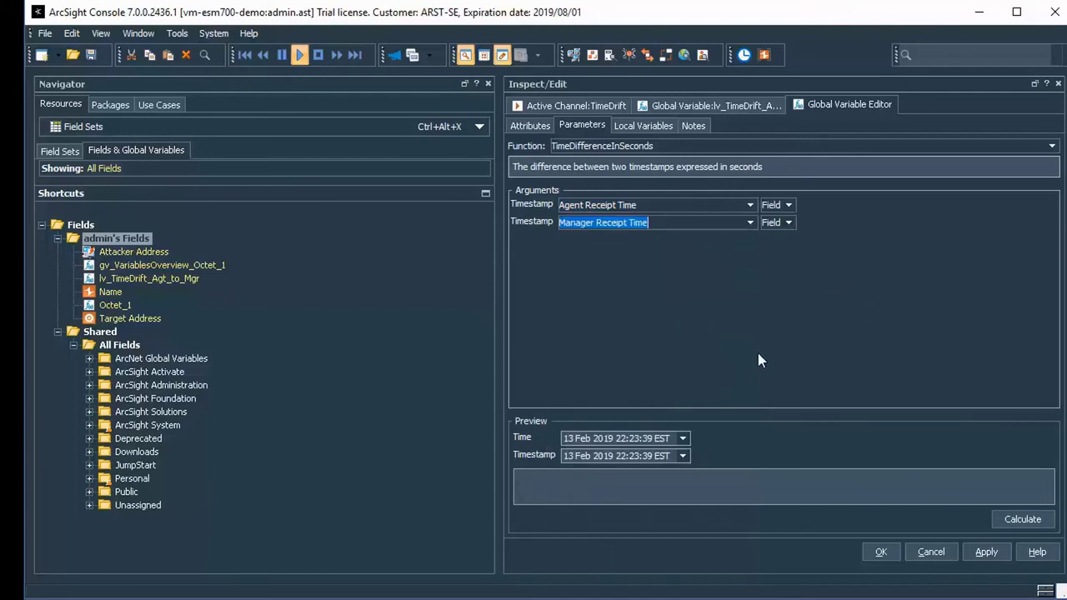
# Save the "new name" global variable and locate it alongside lv_TimeDrift_Agt_to_Mgr in admin's Fields.
pyautogui.click(537, 131)
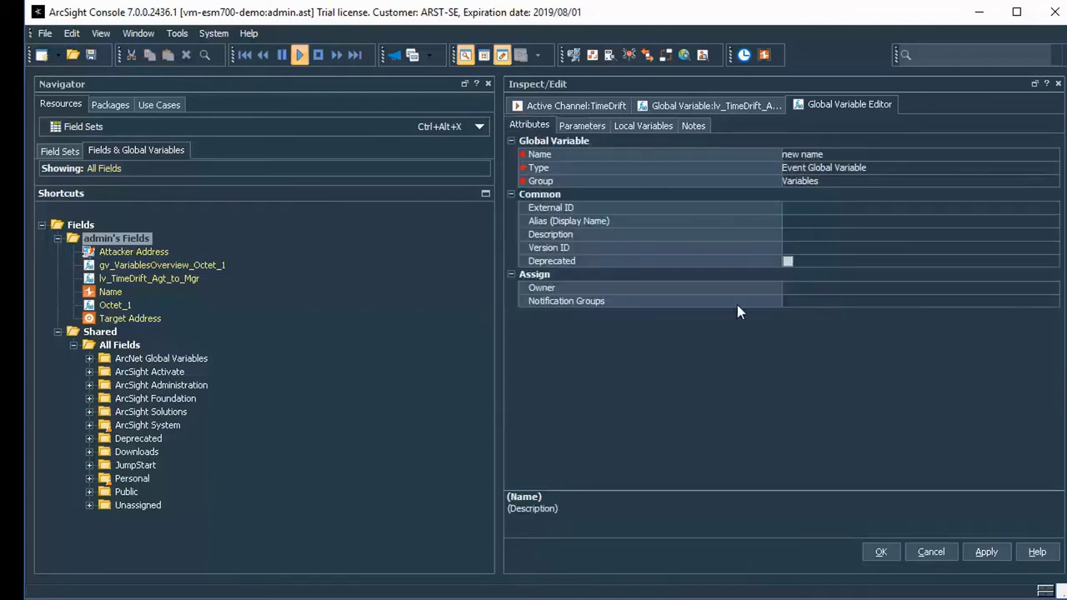
pyautogui.click(880, 552)
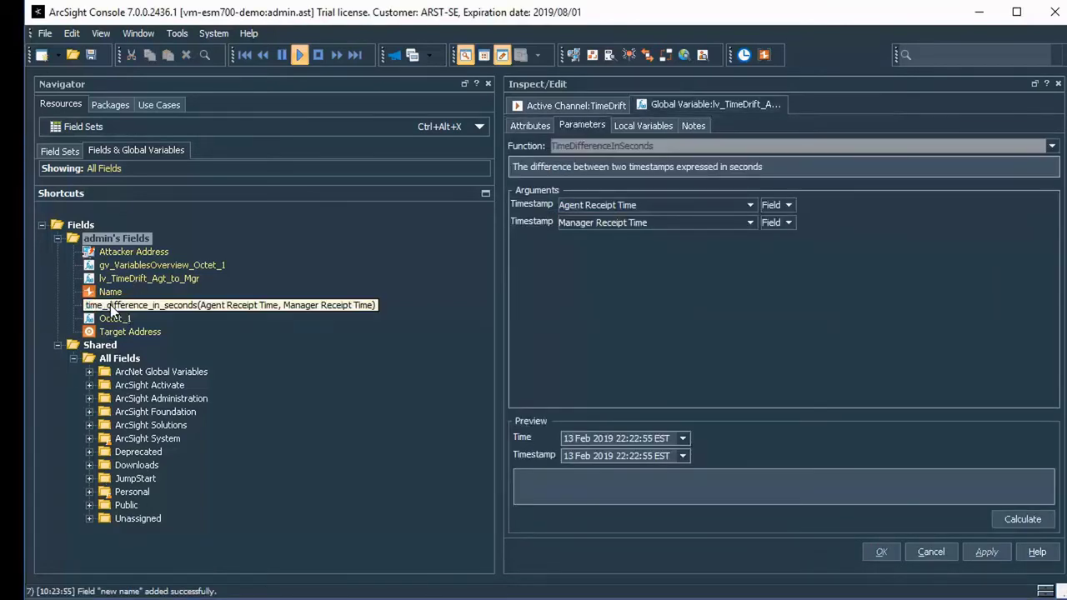
pyautogui.click(112, 307)
pyautogui.click(158, 278)
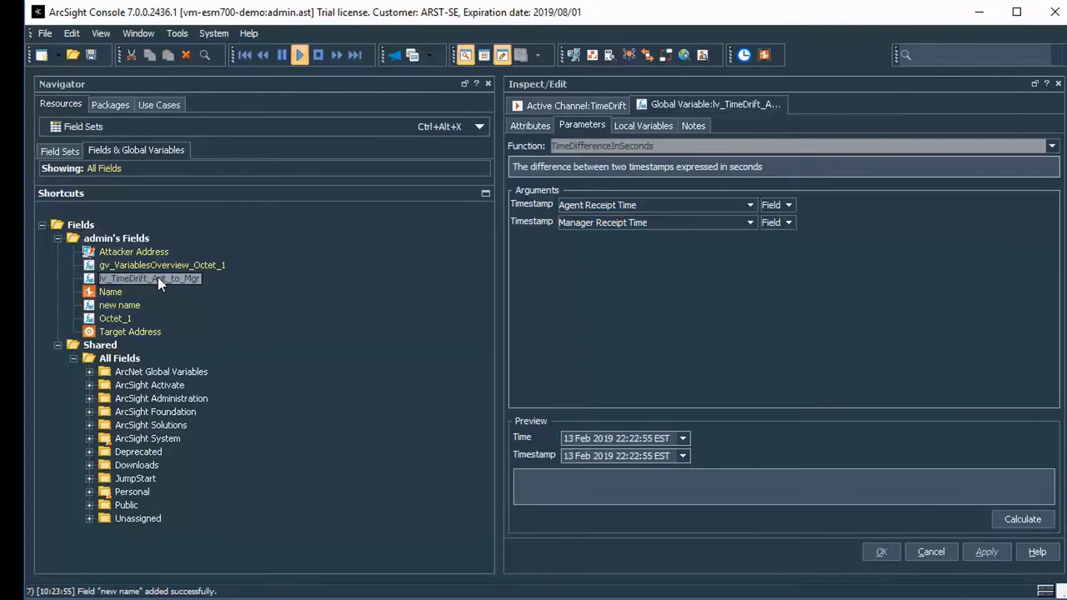